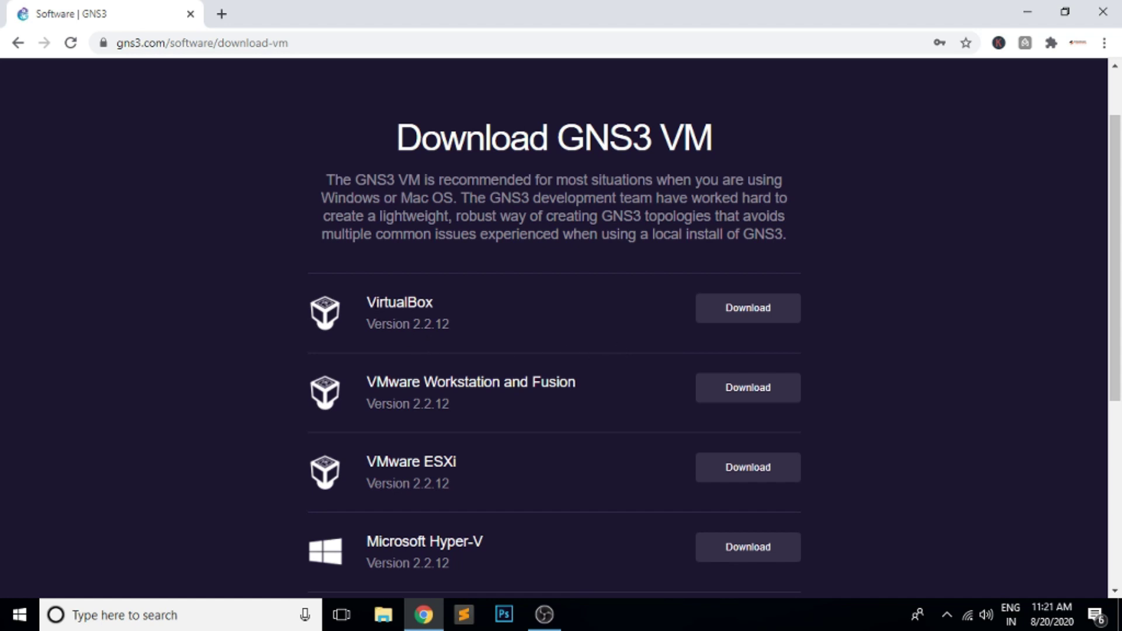
- Examine the VirtualBox and VMware Workstation entries and the VMware image's version on the GNS3 VM download page
{"action": "left_click_drag", "start_coordinate": [368, 302], "coordinate": [433, 304]}
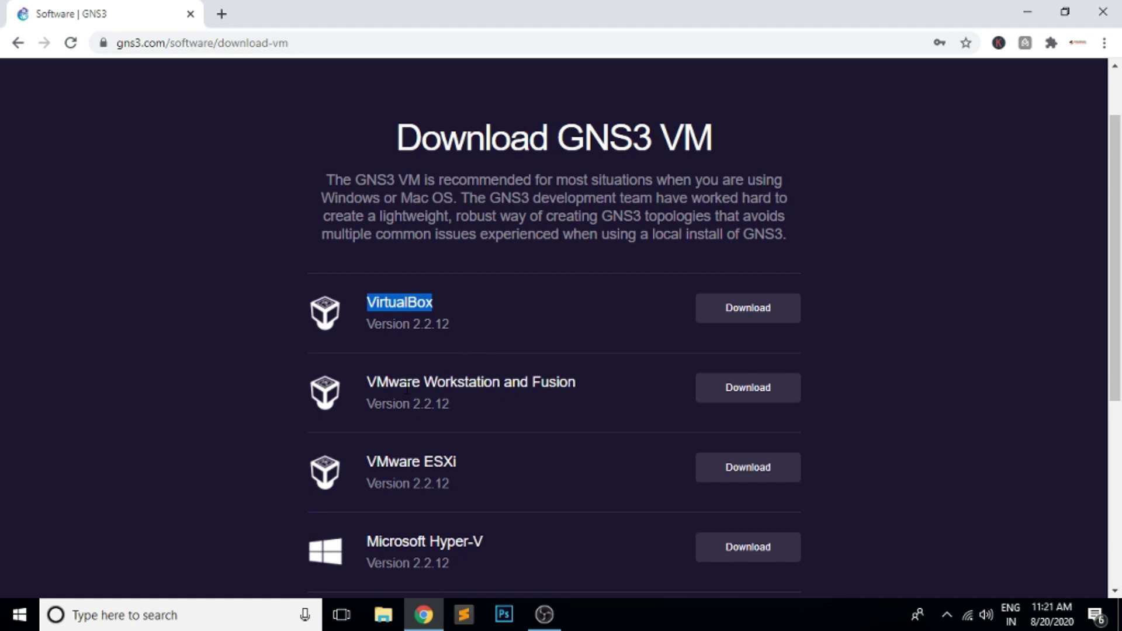
{"action": "left_click_drag", "start_coordinate": [367, 382], "coordinate": [500, 383]}
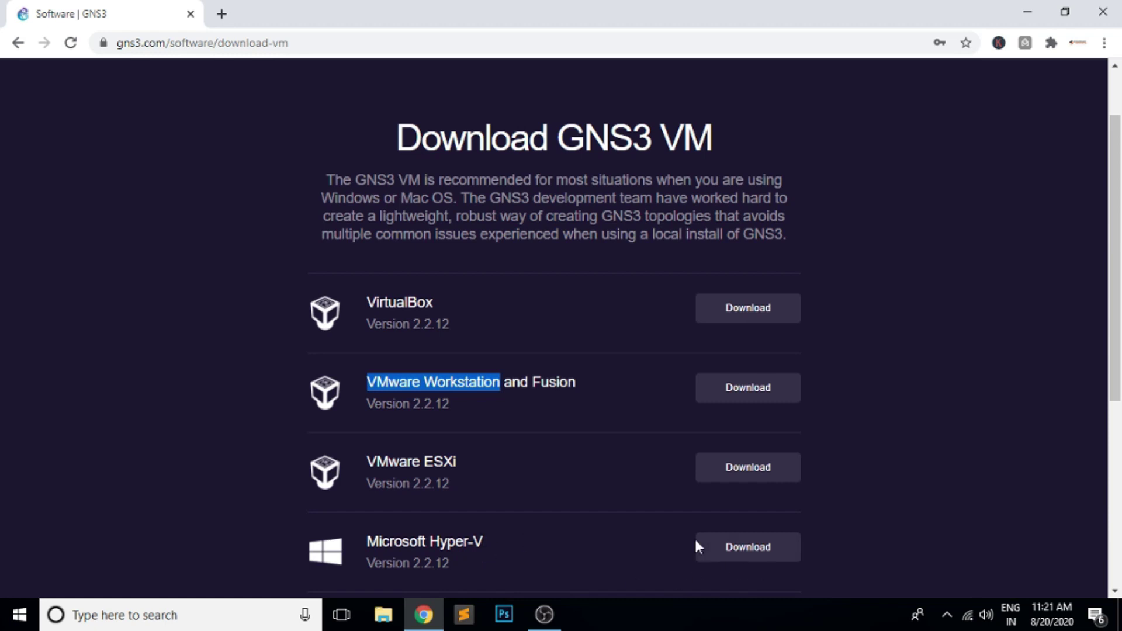
{"action": "left_click", "coordinate": [407, 387]}
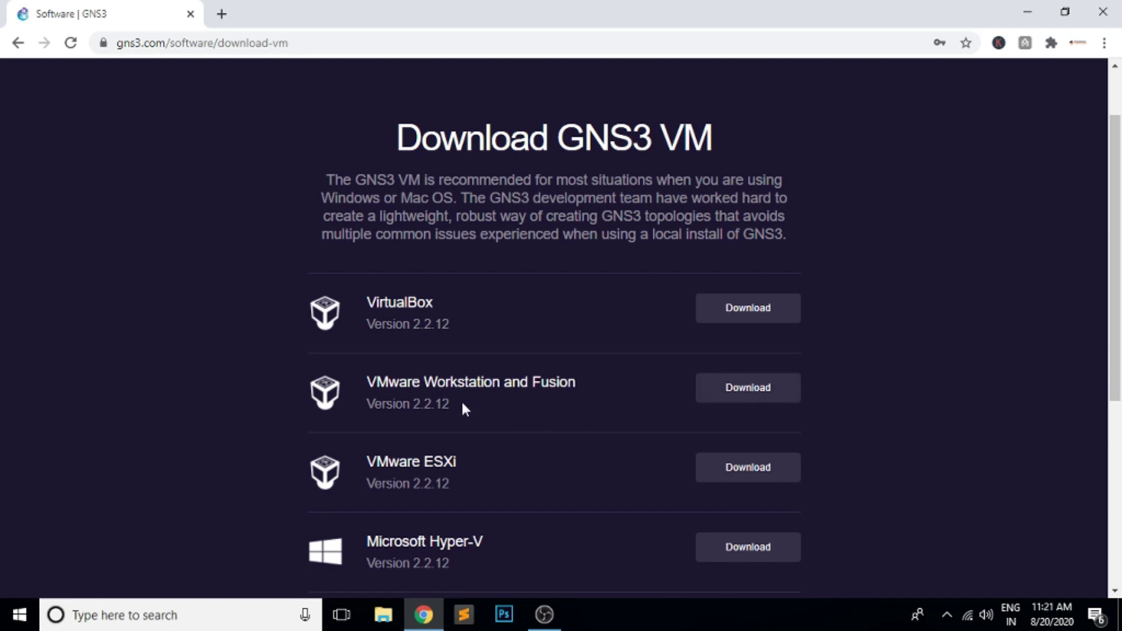
{"action": "left_click_drag", "start_coordinate": [456, 404], "coordinate": [413, 404]}
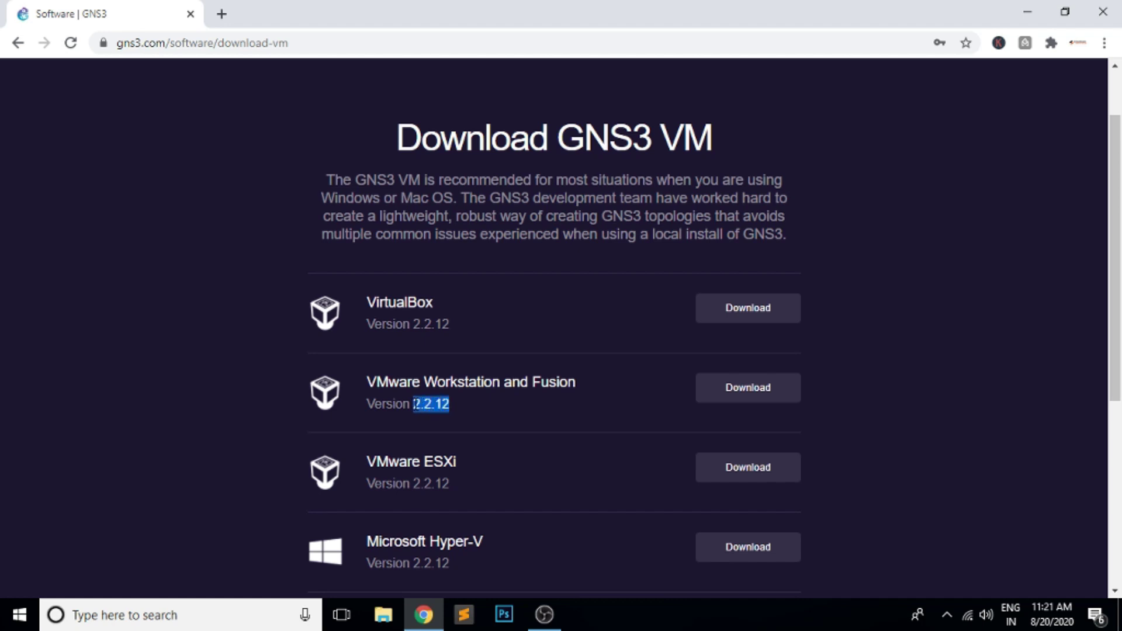
{"action": "left_click", "coordinate": [521, 416]}
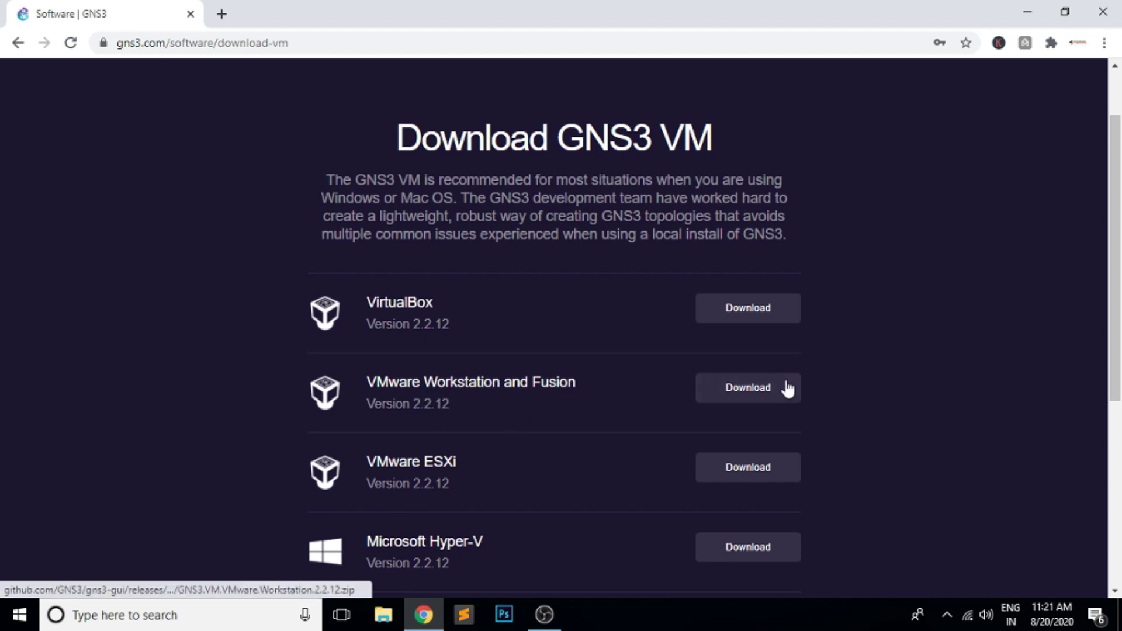
- Launch GNS3 from the desktop and check its installed version in the About information
{"action": "left_click", "coordinate": [1027, 10]}
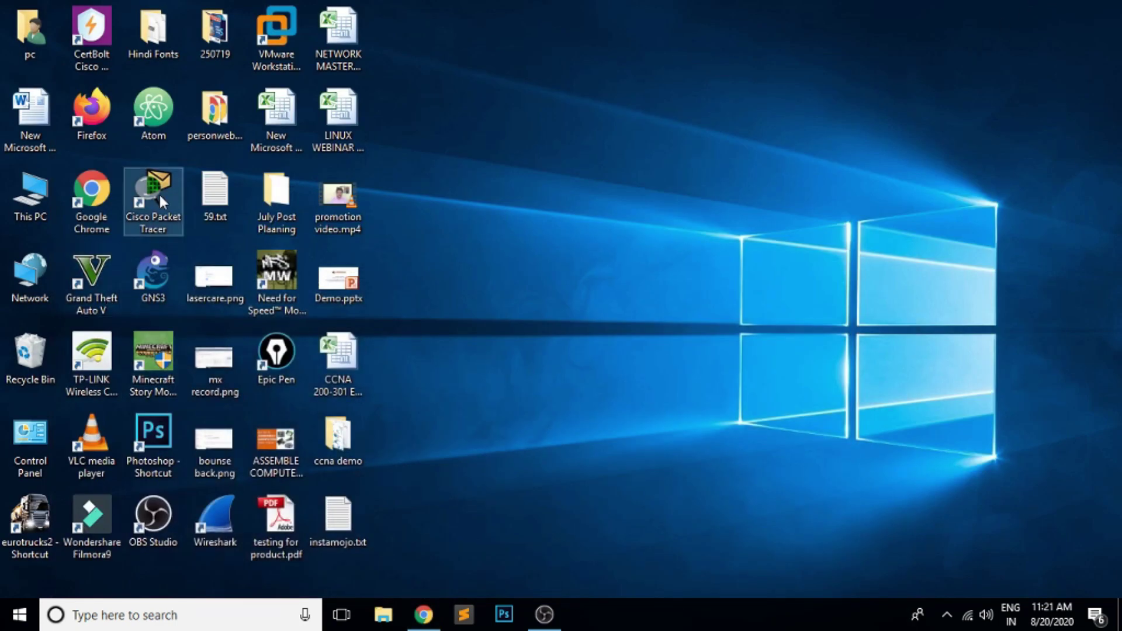
{"action": "double_click", "coordinate": [158, 281]}
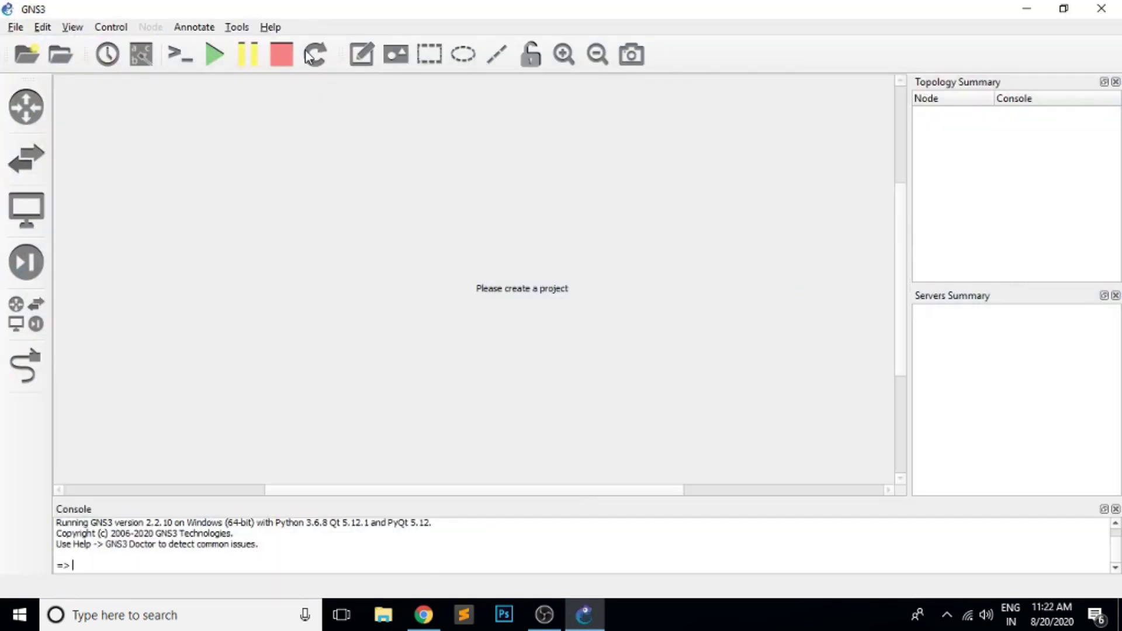
{"action": "left_click", "coordinate": [269, 28]}
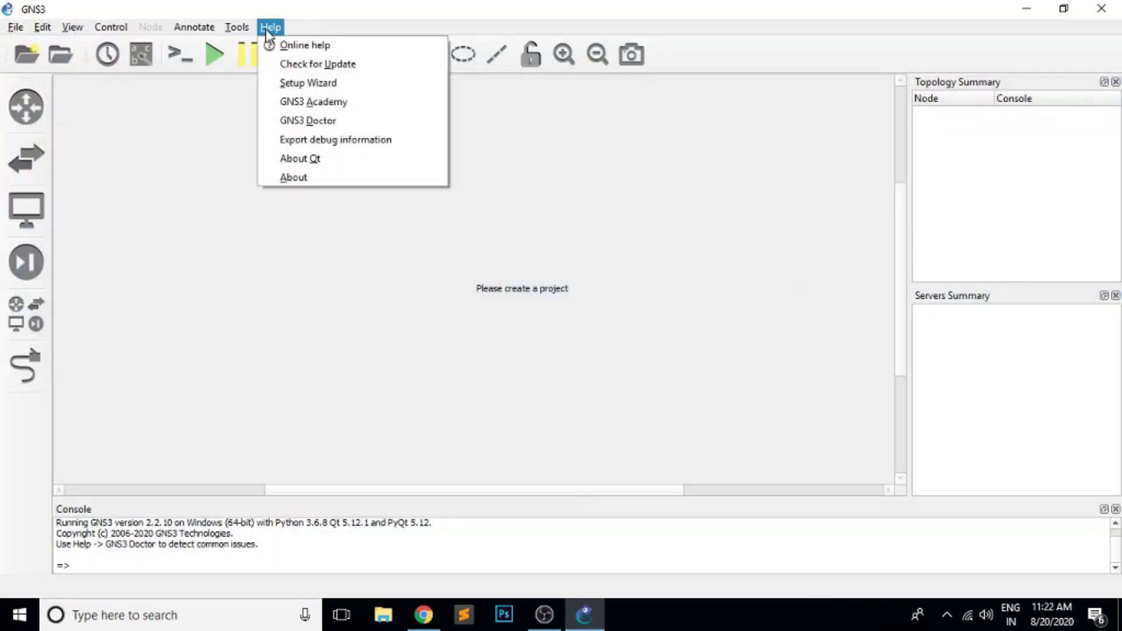
{"action": "left_click", "coordinate": [300, 181]}
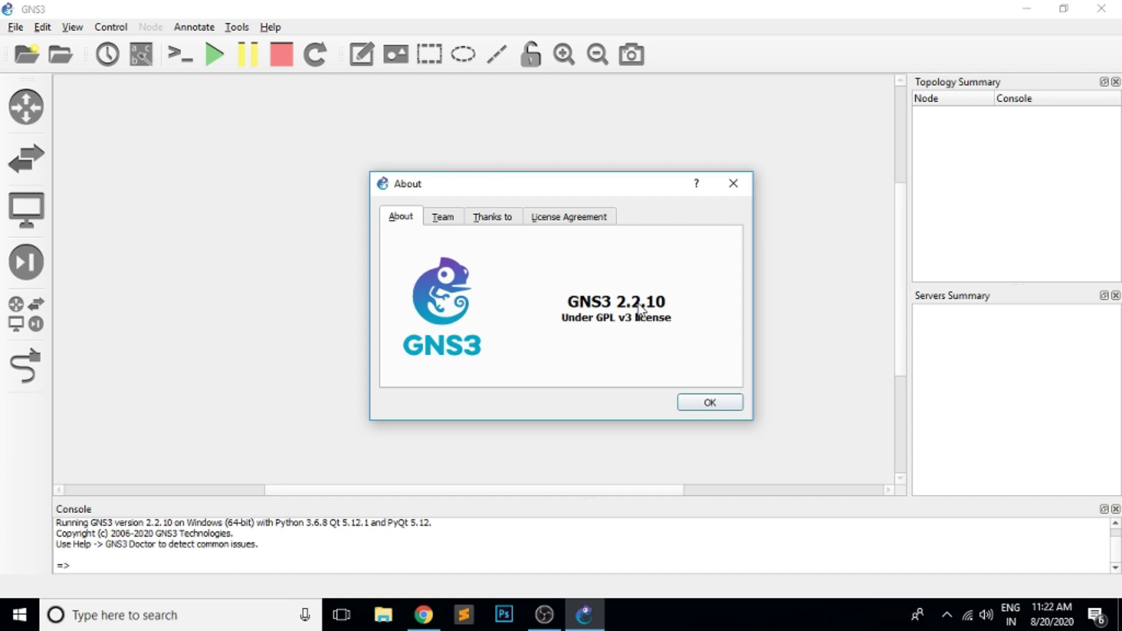
{"action": "left_click", "coordinate": [711, 404]}
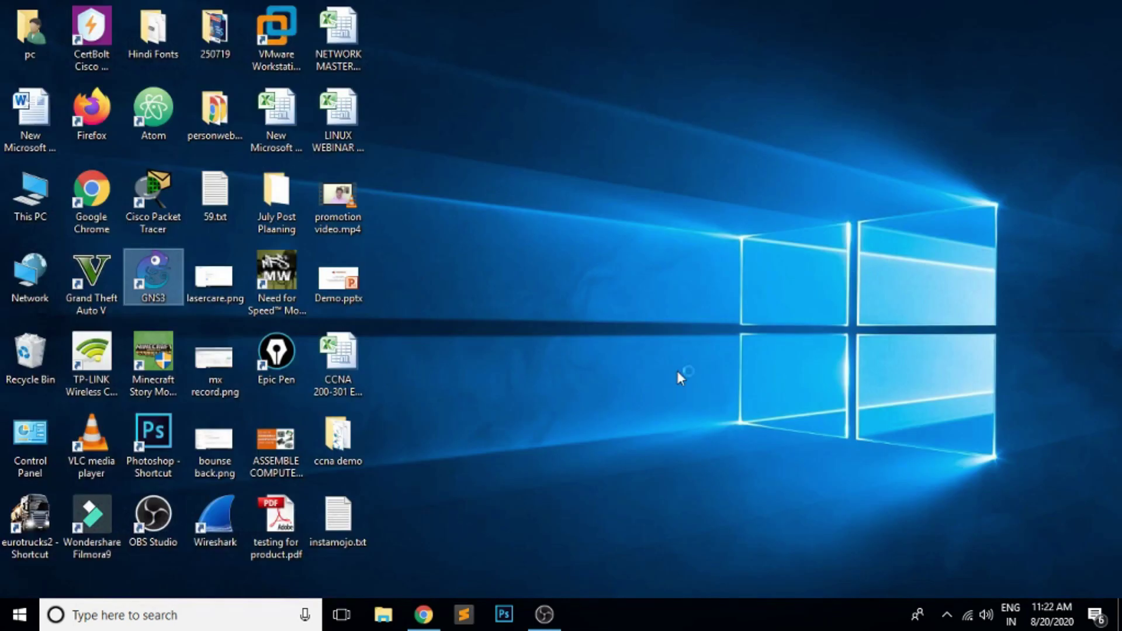
{"action": "right_click", "coordinate": [590, 190]}
{"action": "left_click", "coordinate": [633, 236]}
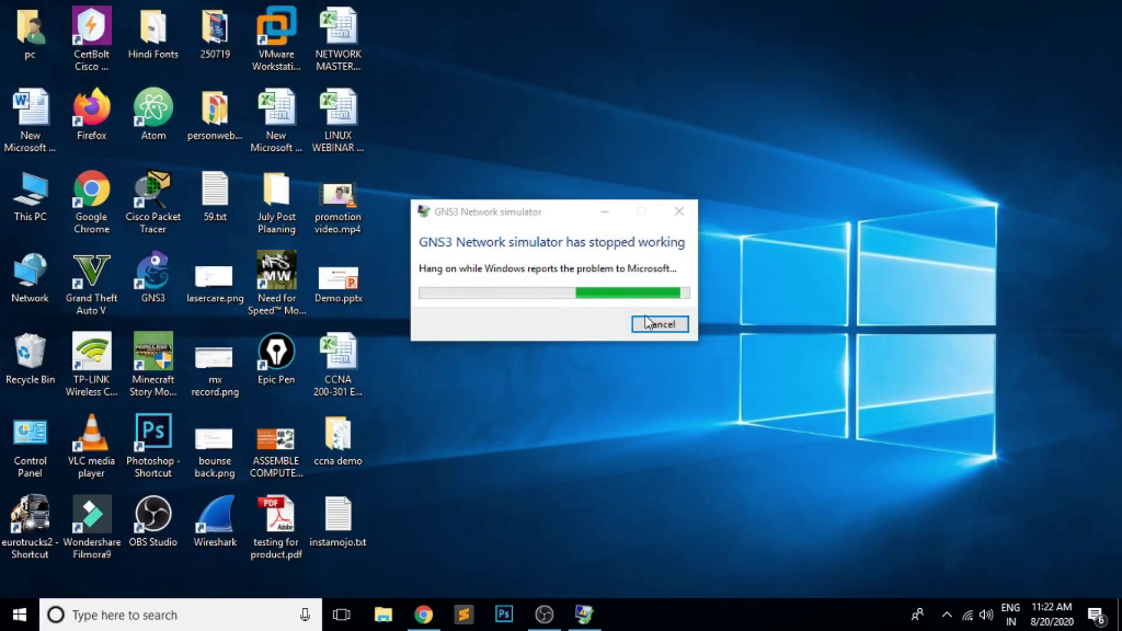
{"action": "right_click", "coordinate": [641, 164]}
{"action": "left_click", "coordinate": [667, 207]}
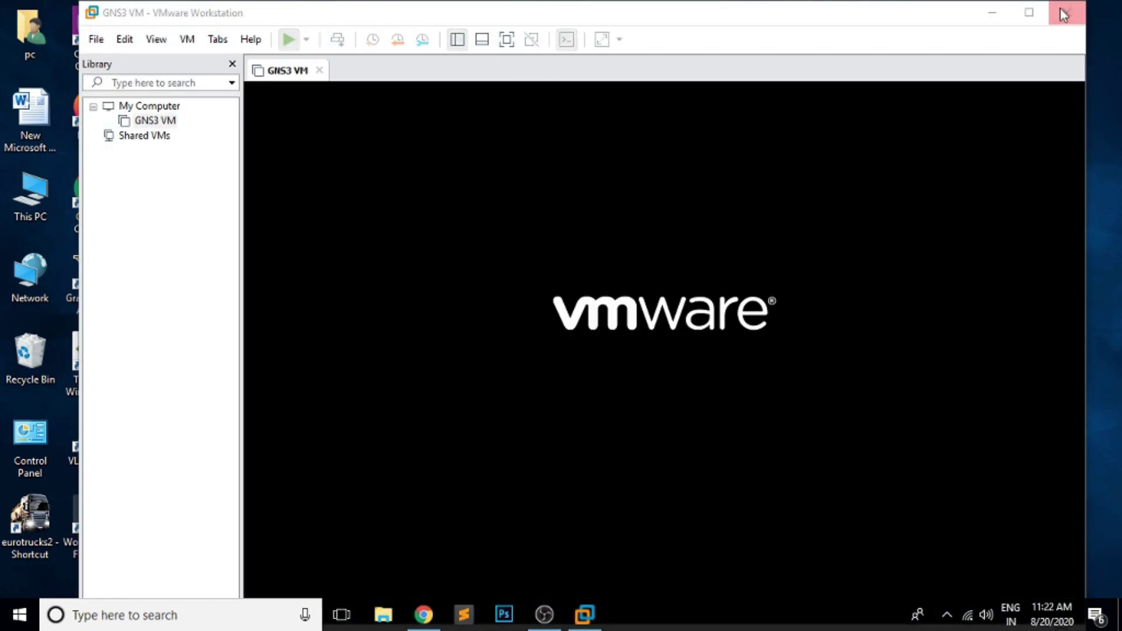
- Power off the running GNS3 VM and close VMware Workstation
{"action": "left_click", "coordinate": [1067, 12]}
{"action": "left_click", "coordinate": [652, 354]}
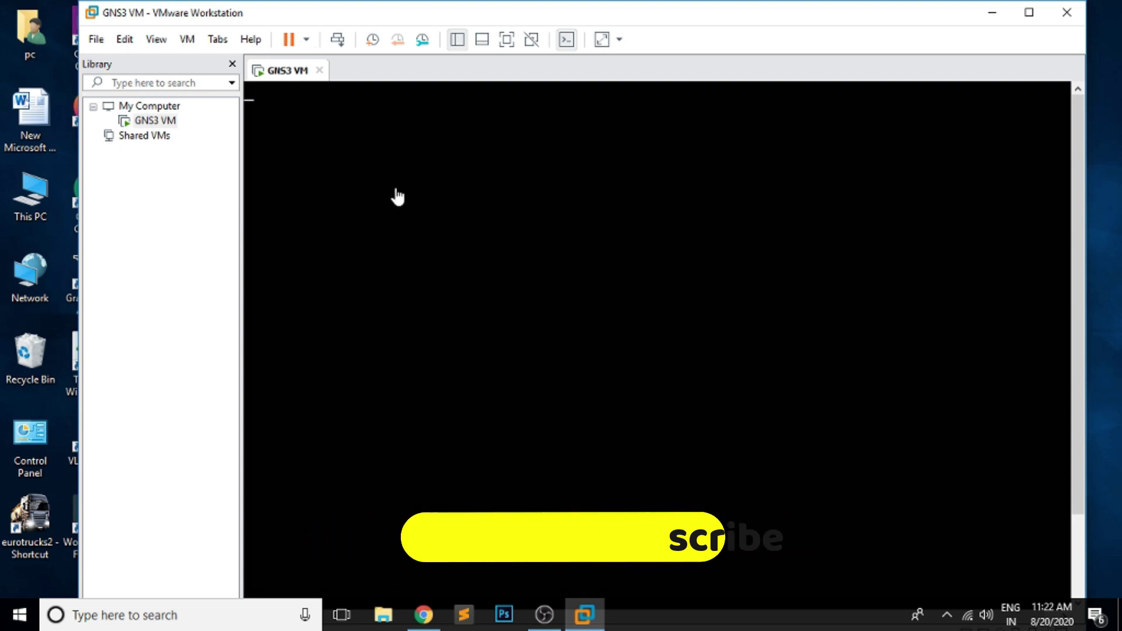
{"action": "left_click", "coordinate": [305, 45]}
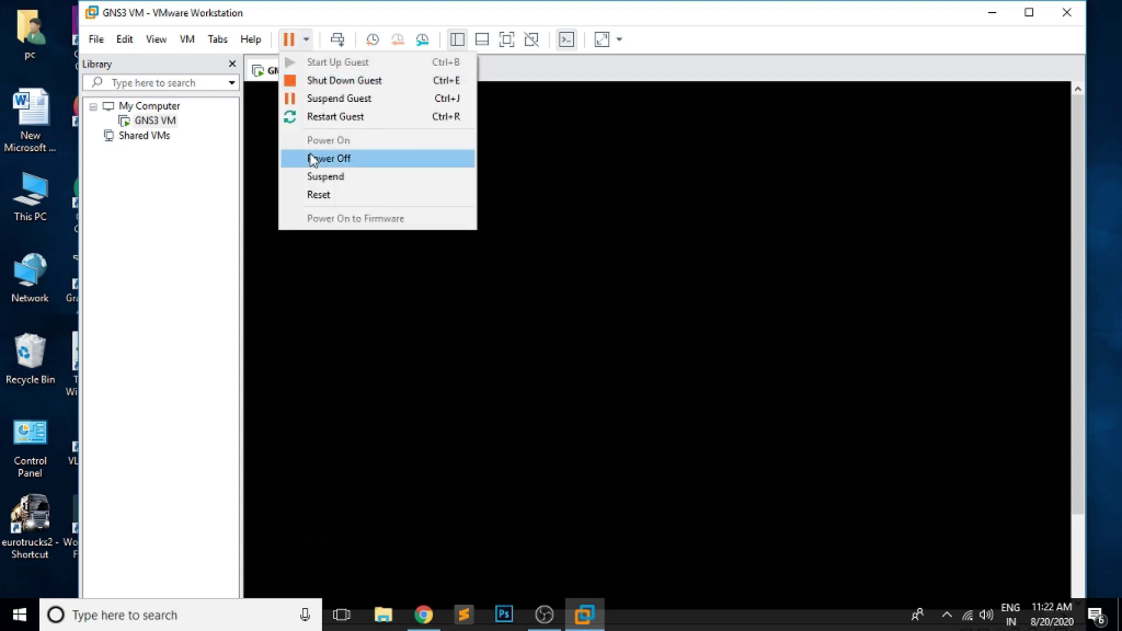
{"action": "left_click", "coordinate": [327, 158]}
{"action": "left_click", "coordinate": [607, 377]}
{"action": "left_click", "coordinate": [1066, 12]}
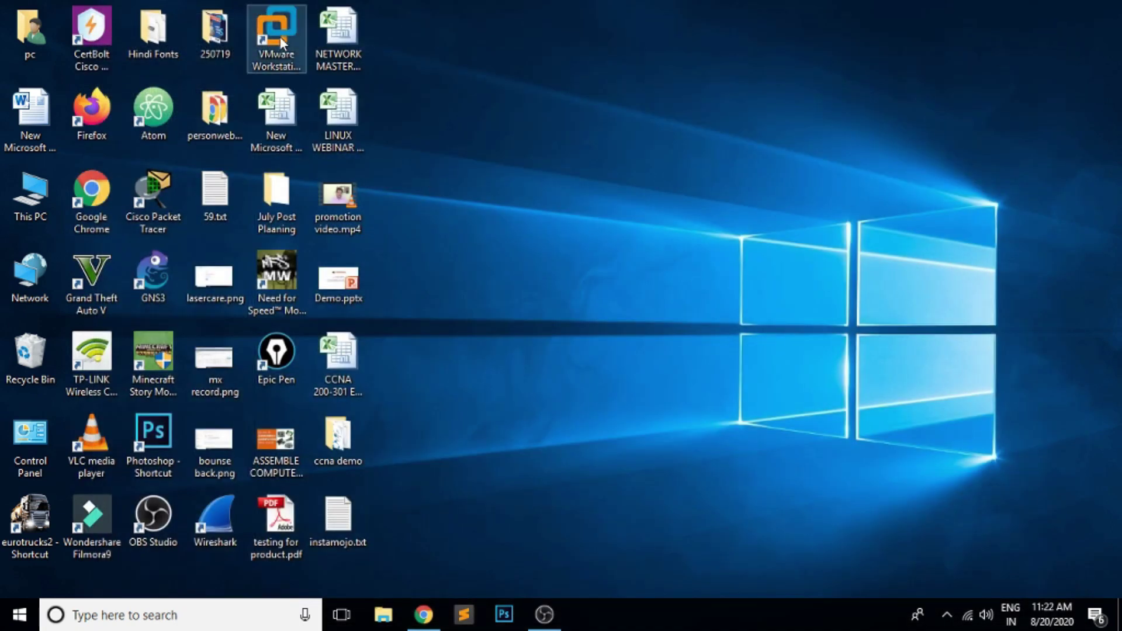
- Switch to Chrome and search Google for "vmware workstation download" in a new tab
{"action": "left_click", "coordinate": [424, 615]}
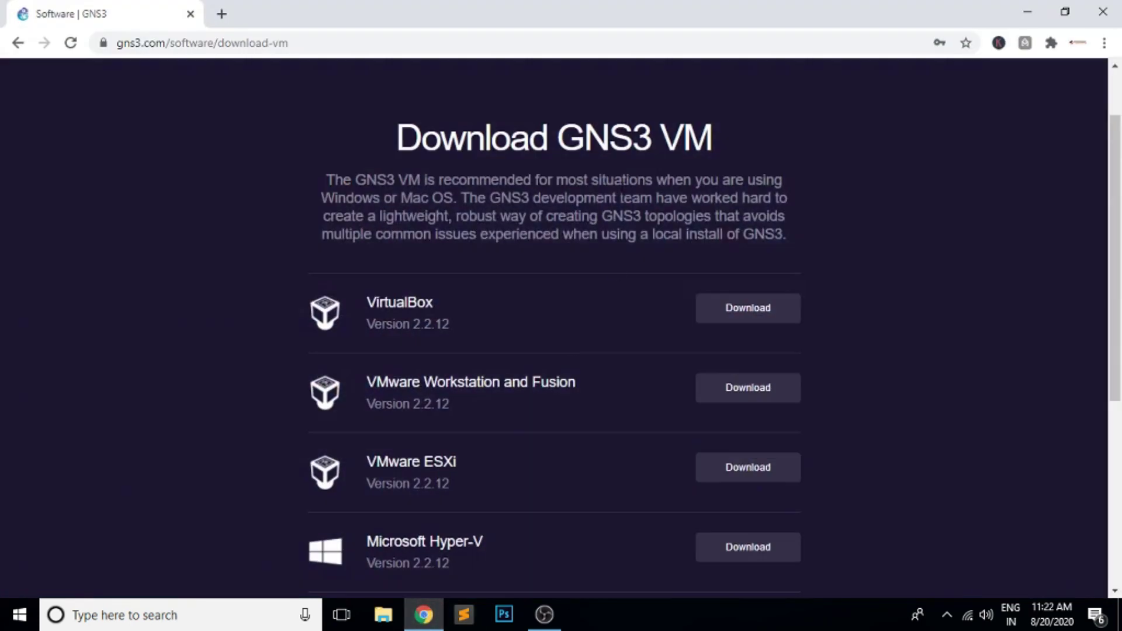
{"action": "left_click", "coordinate": [222, 14]}
{"action": "type", "text": "google.com"}
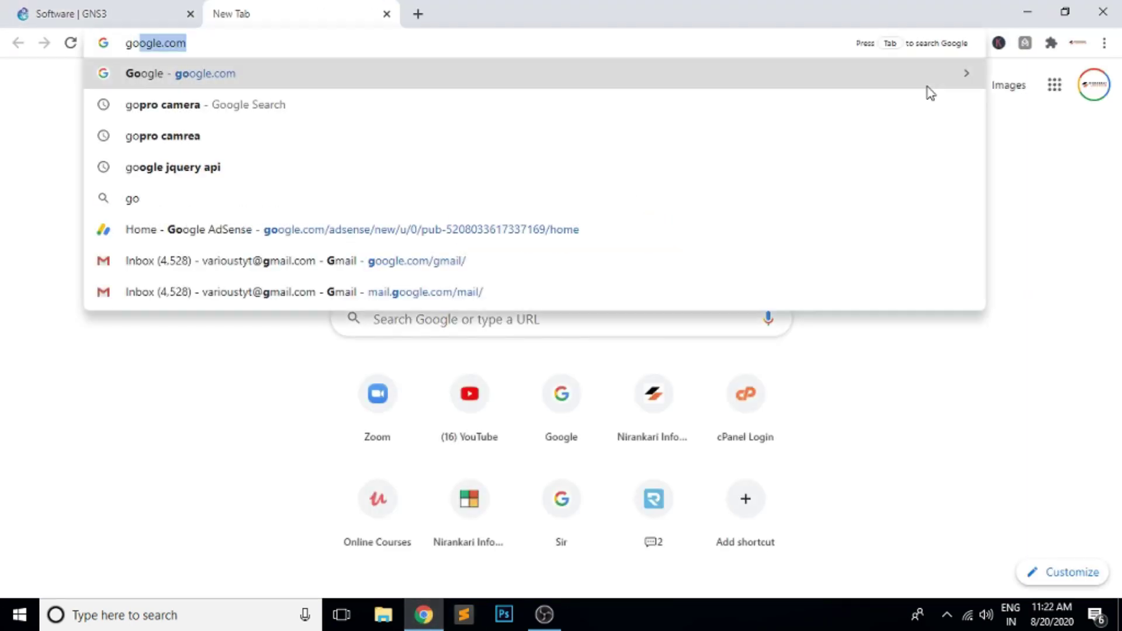
{"action": "key", "text": "Return"}
{"action": "type", "text": "vm"}
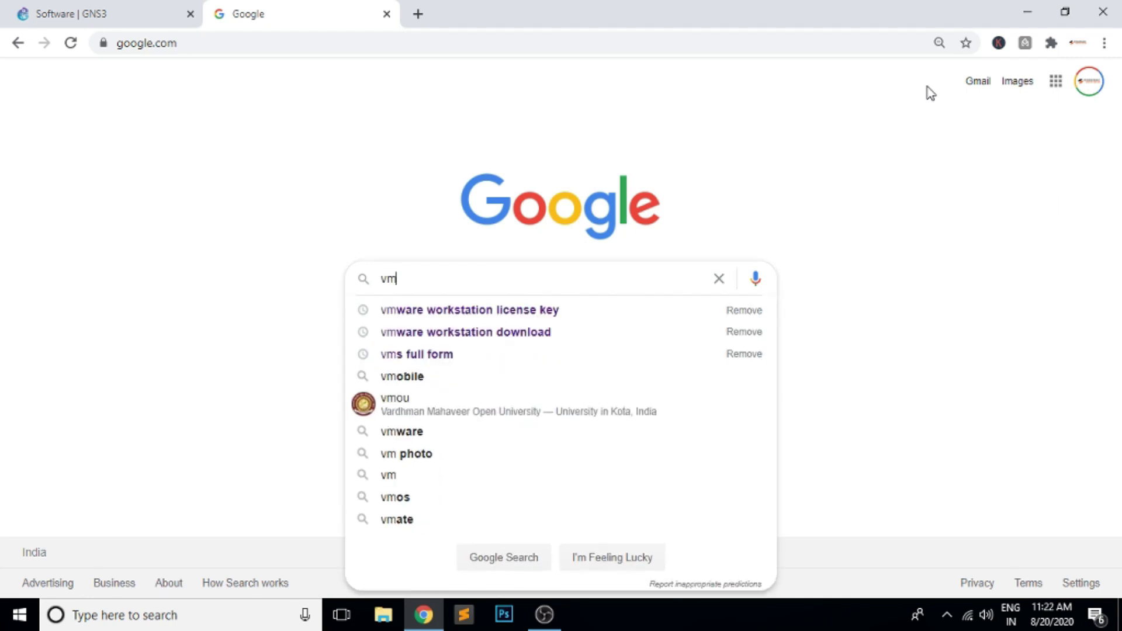
{"action": "key", "text": "Down"}
{"action": "key", "text": "Down"}
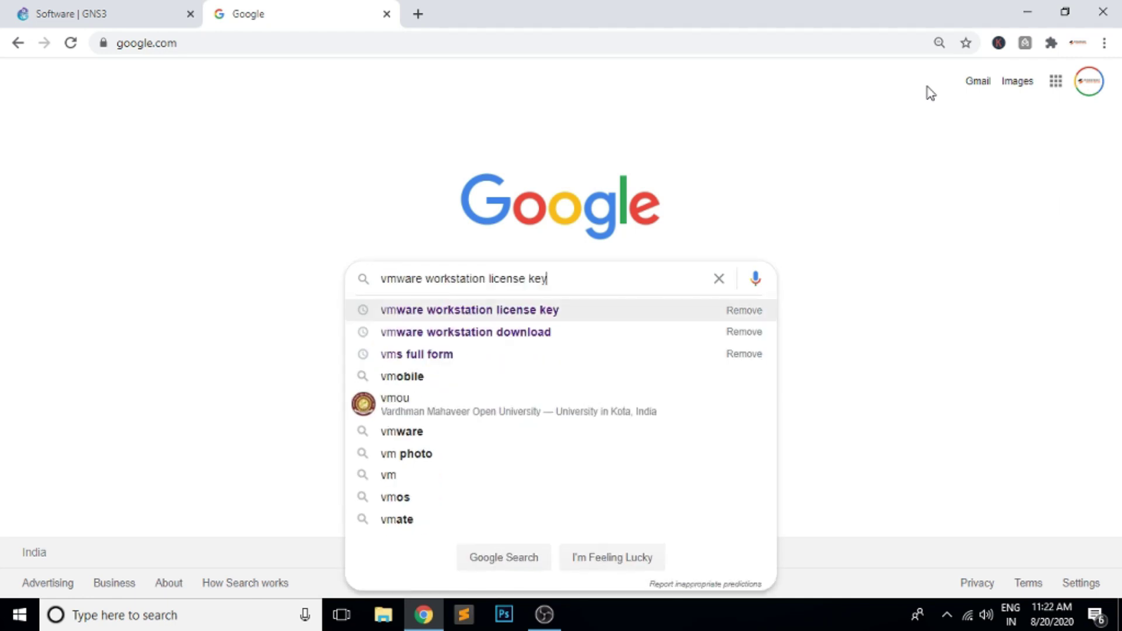
{"action": "key", "text": "Return"}
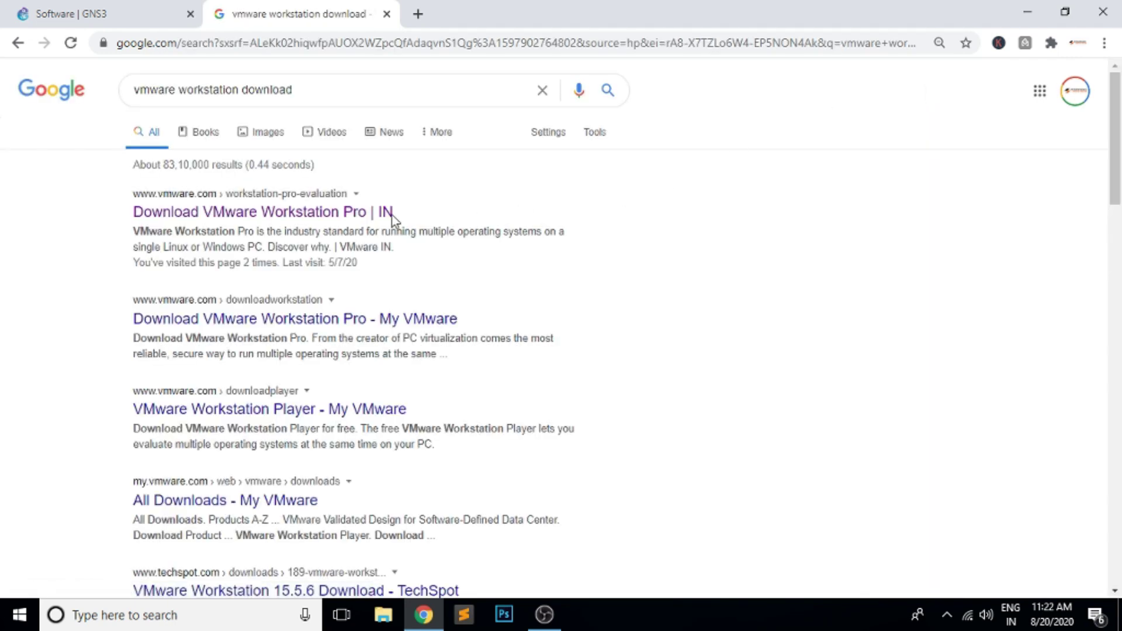
- Open the Download VMware Workstation Pro result and view the Workstation 15.5 Pro downloads for Windows and Linux
{"action": "left_click", "coordinate": [204, 216]}
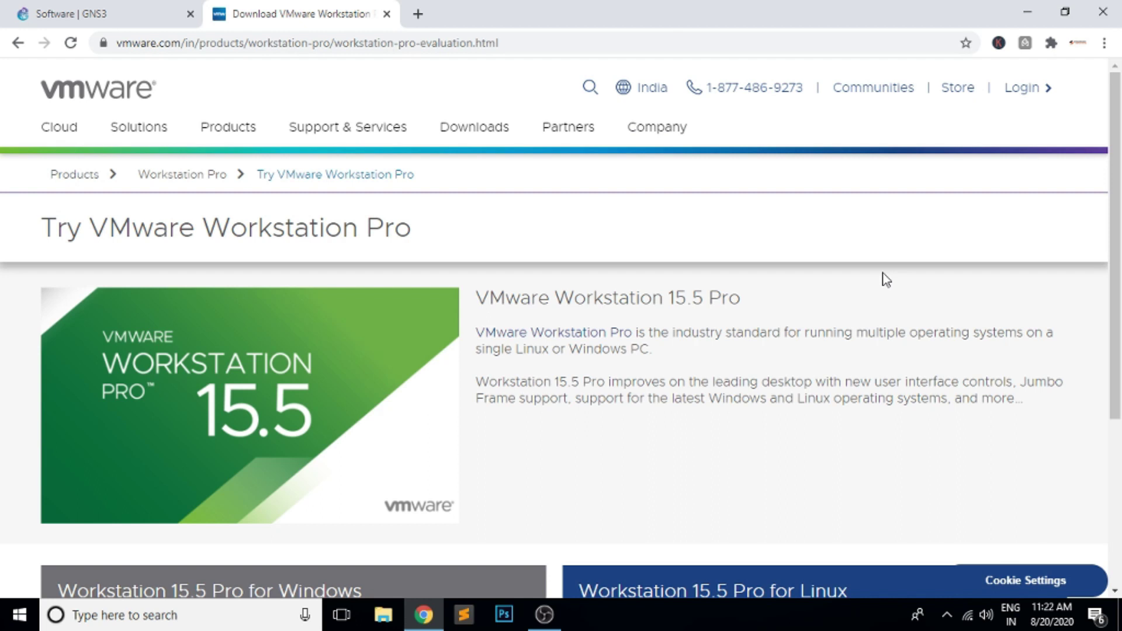
{"action": "scroll", "coordinate": [886, 281], "scroll_direction": "down", "scroll_amount": 2}
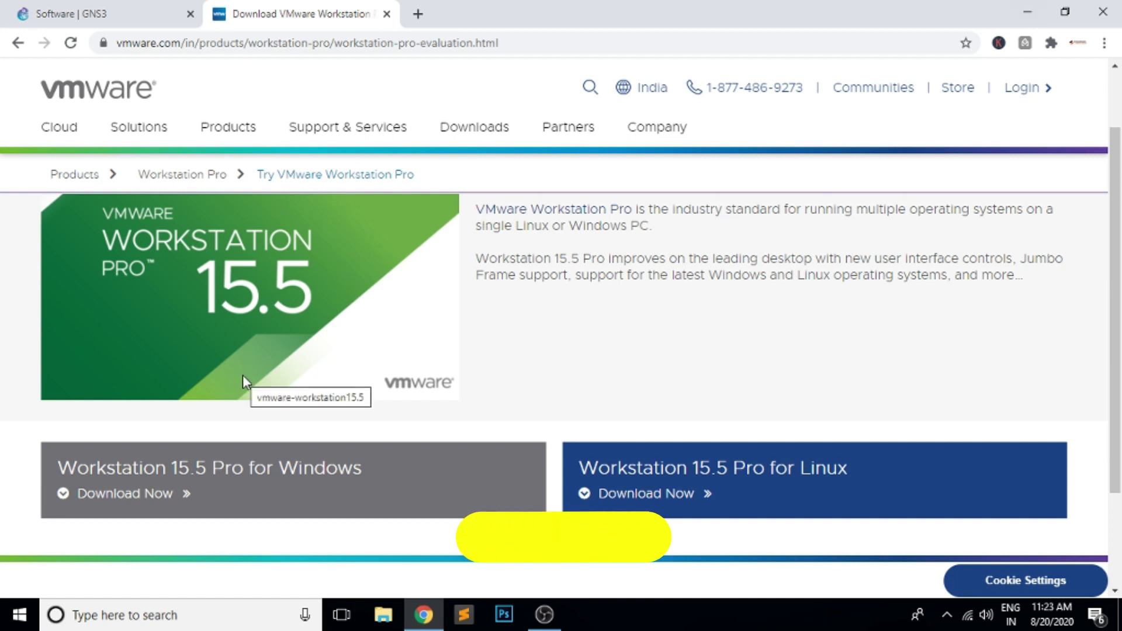
{"action": "left_click", "coordinate": [1032, 13]}
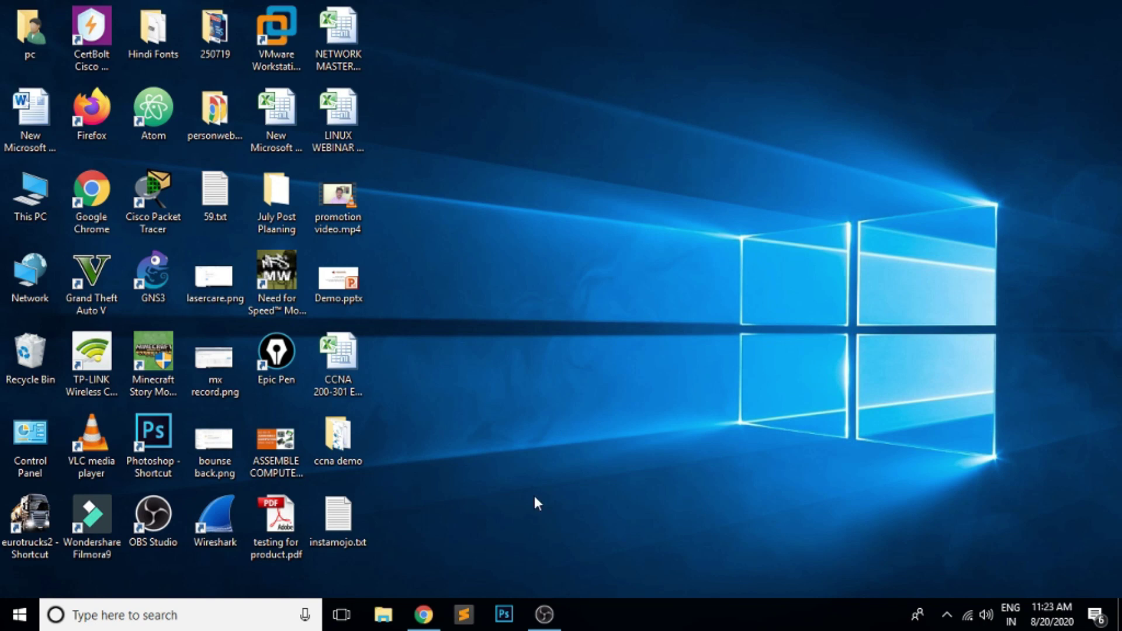
{"action": "left_click", "coordinate": [424, 614]}
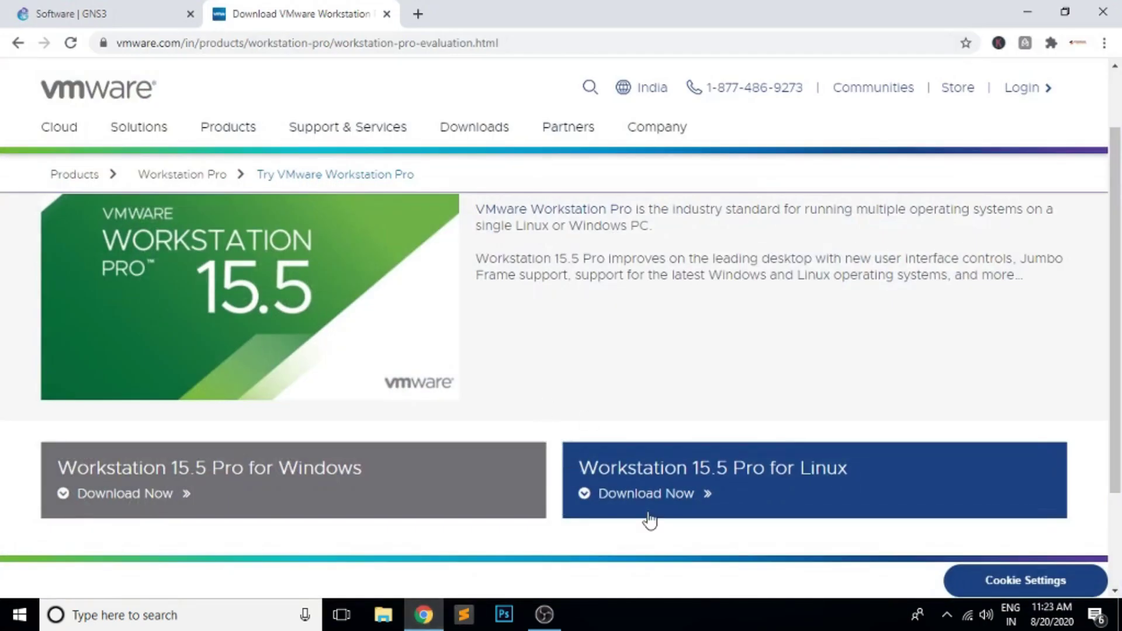
- Switch to File Explorer, browse to the Softwares folder under Course on drive F:, and select the GNS3 VM.ova file
{"action": "left_click", "coordinate": [382, 614]}
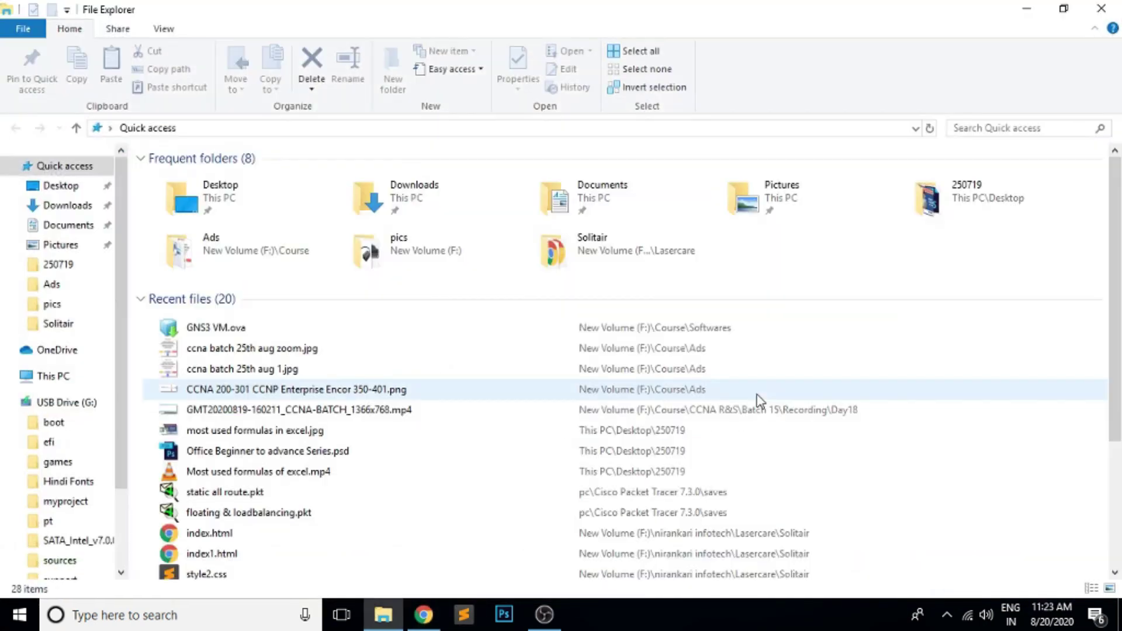
{"action": "left_click", "coordinate": [54, 376]}
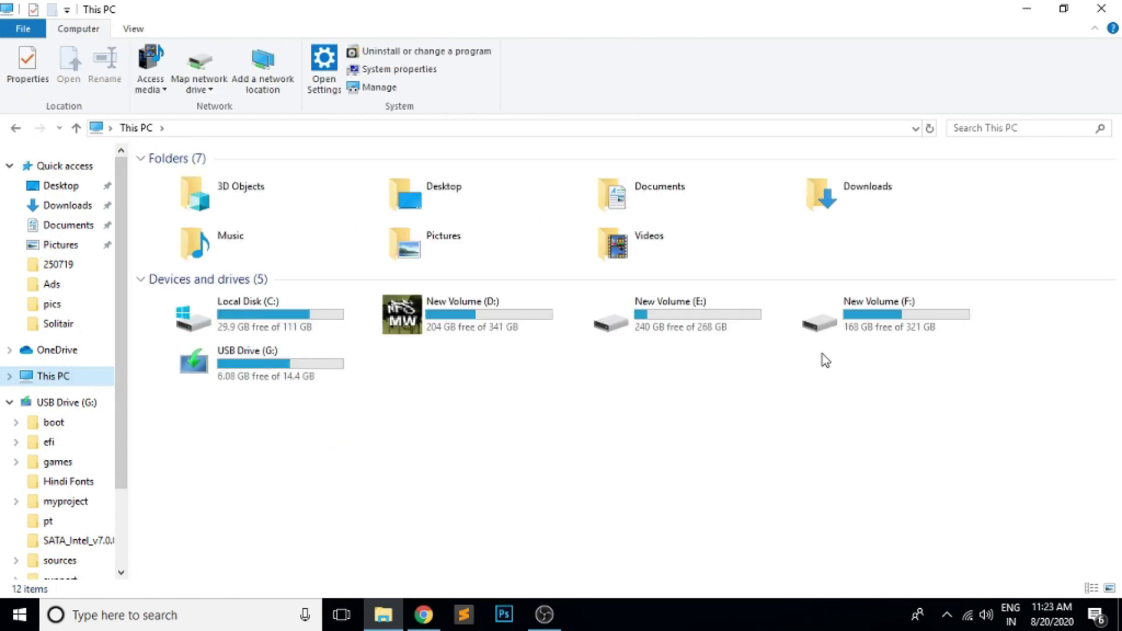
{"action": "double_click", "coordinate": [893, 325]}
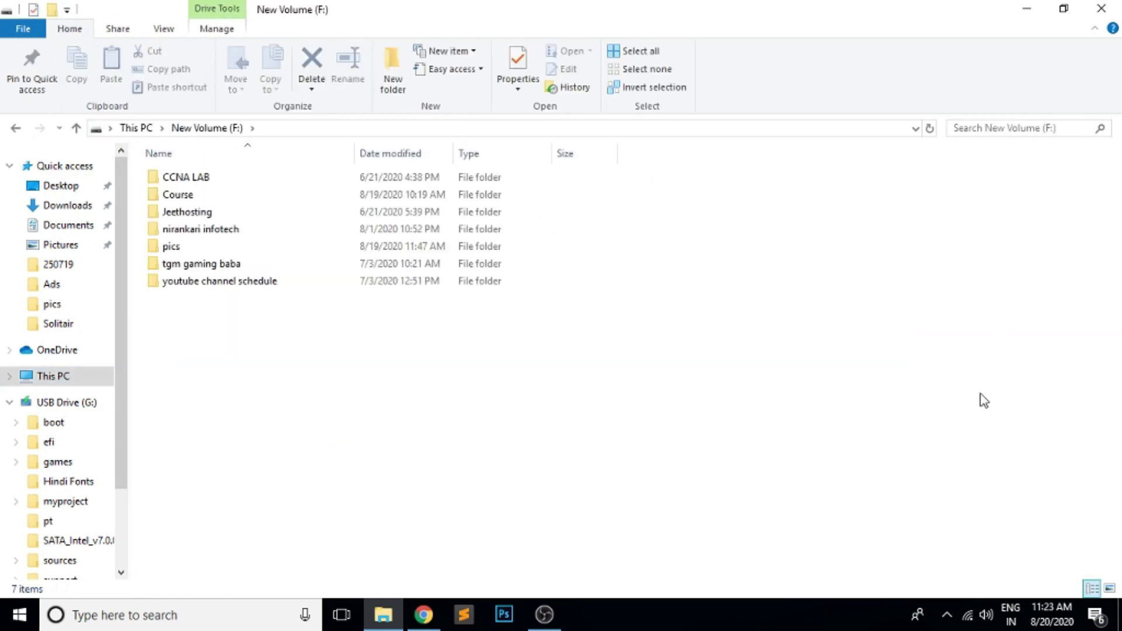
{"action": "double_click", "coordinate": [184, 196]}
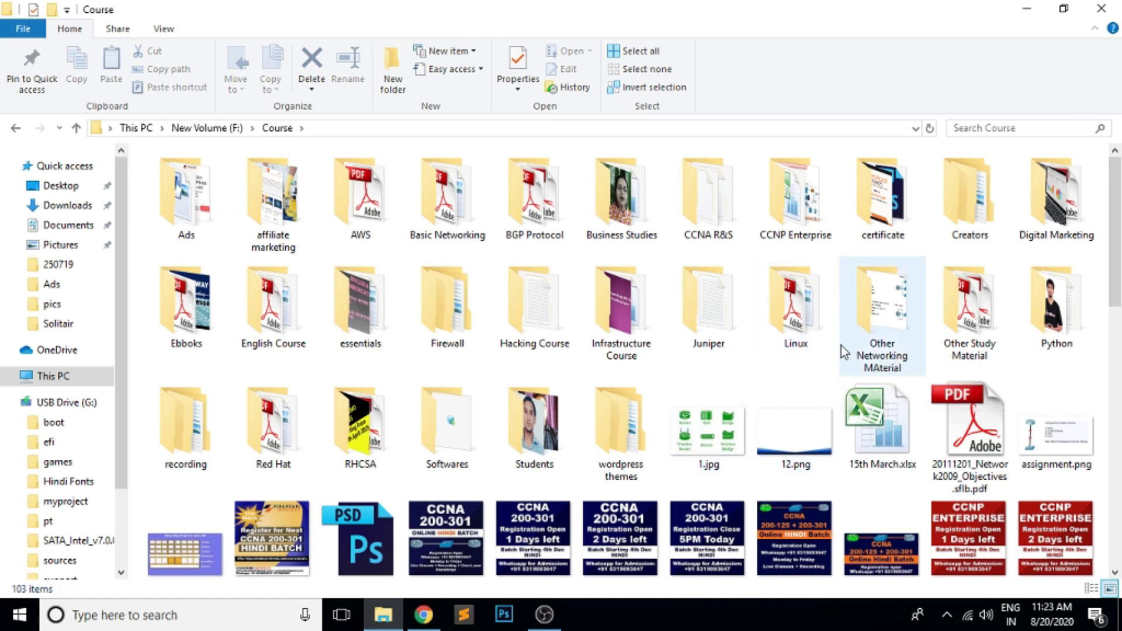
{"action": "double_click", "coordinate": [447, 427]}
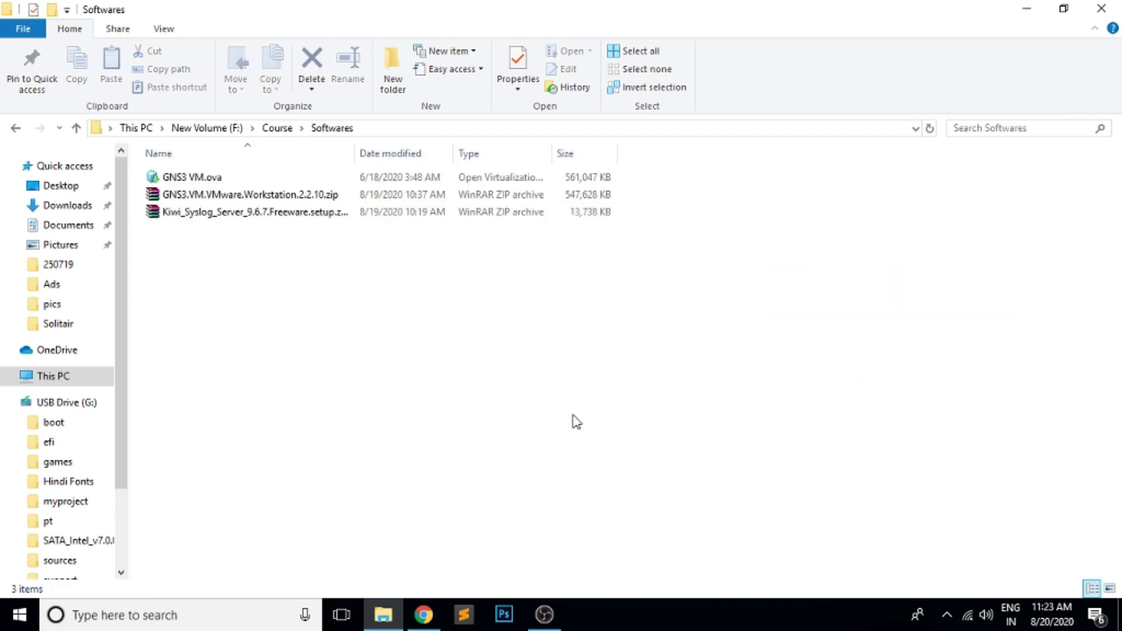
{"action": "left_click", "coordinate": [206, 199]}
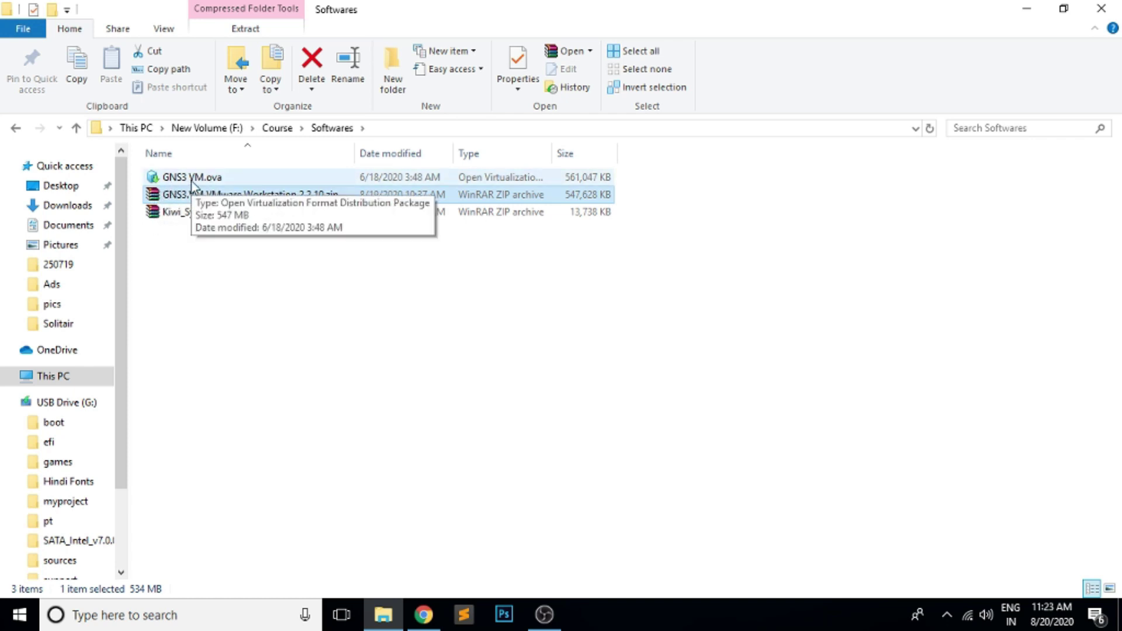
{"action": "left_click", "coordinate": [215, 178]}
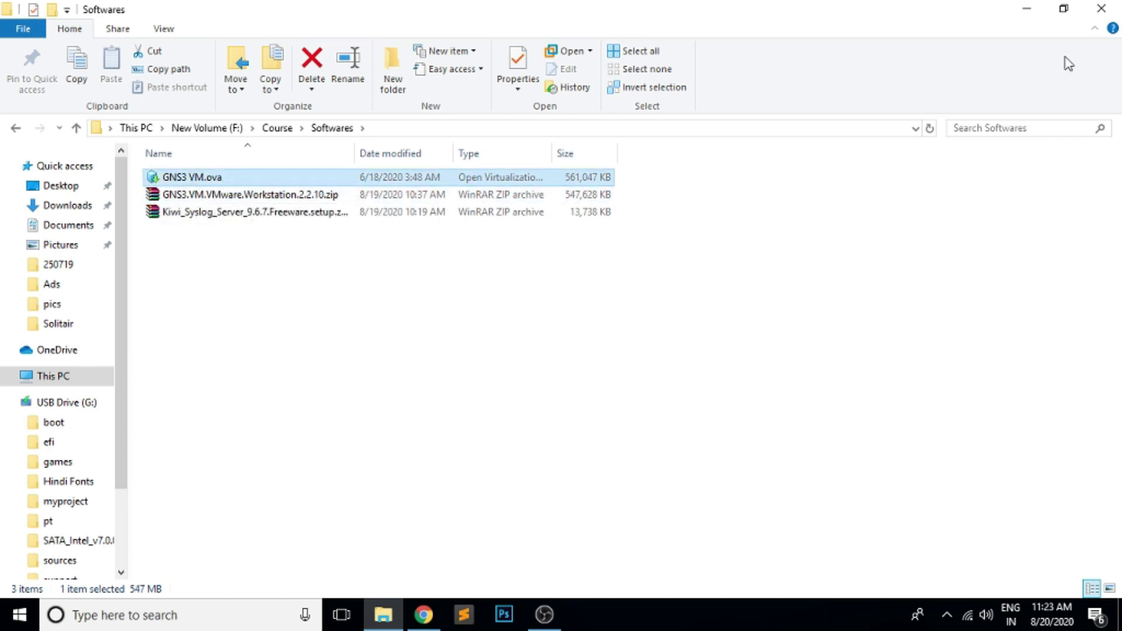
- Minimize the File Explorer and Chrome windows and launch VMware Workstation Pro from the desktop
{"action": "left_click", "coordinate": [1026, 8]}
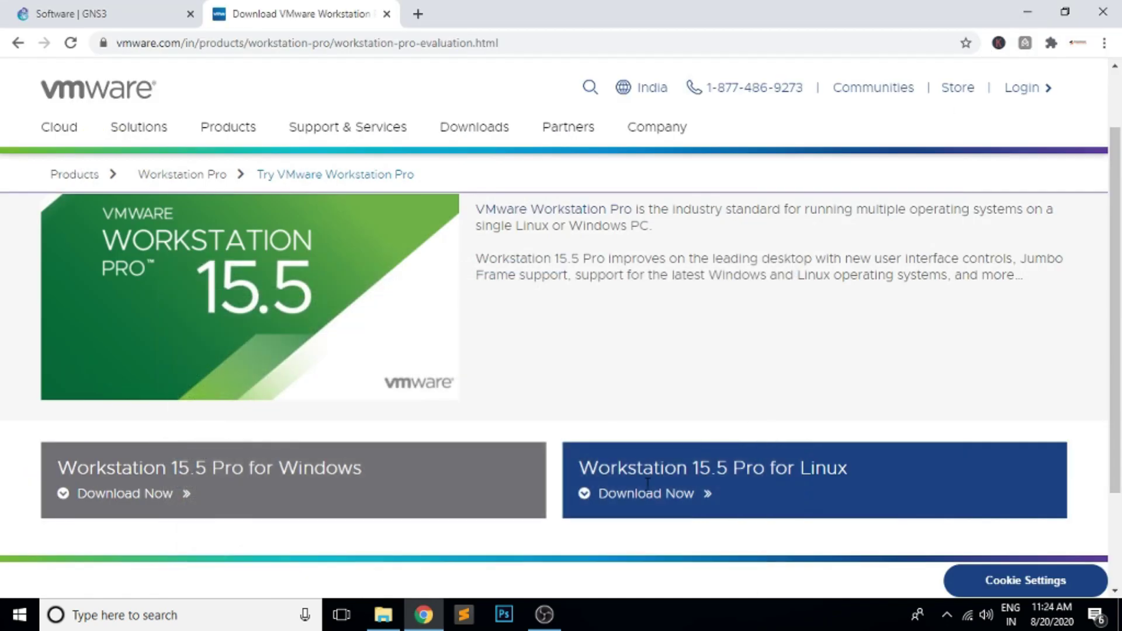
{"action": "left_click", "coordinate": [1027, 8]}
{"action": "left_click", "coordinate": [278, 39]}
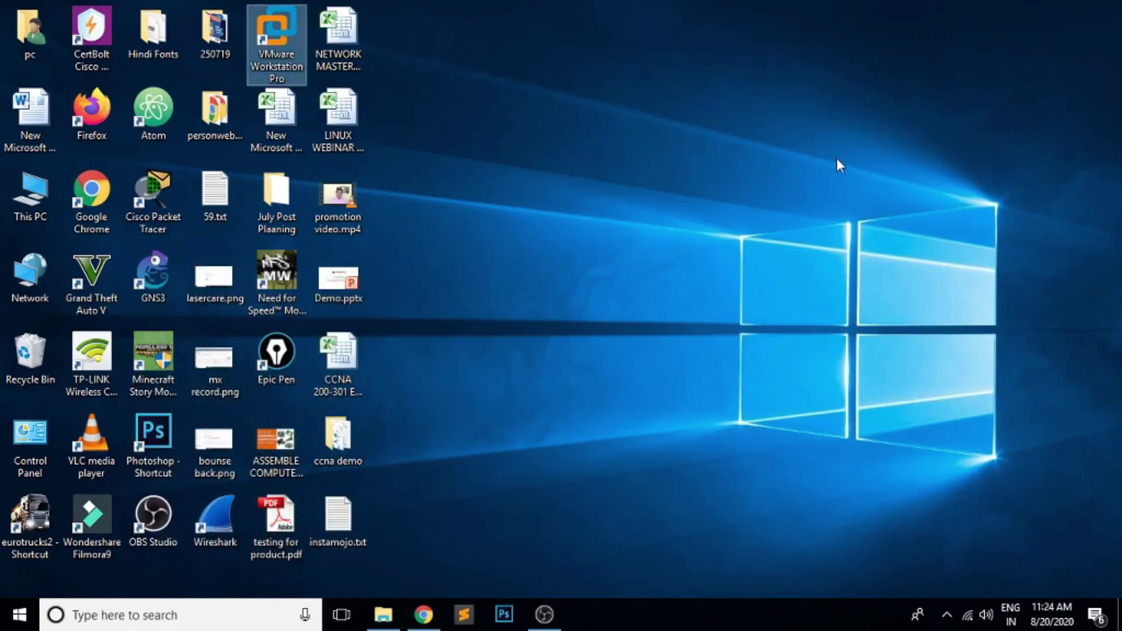
{"action": "double_click", "coordinate": [289, 72]}
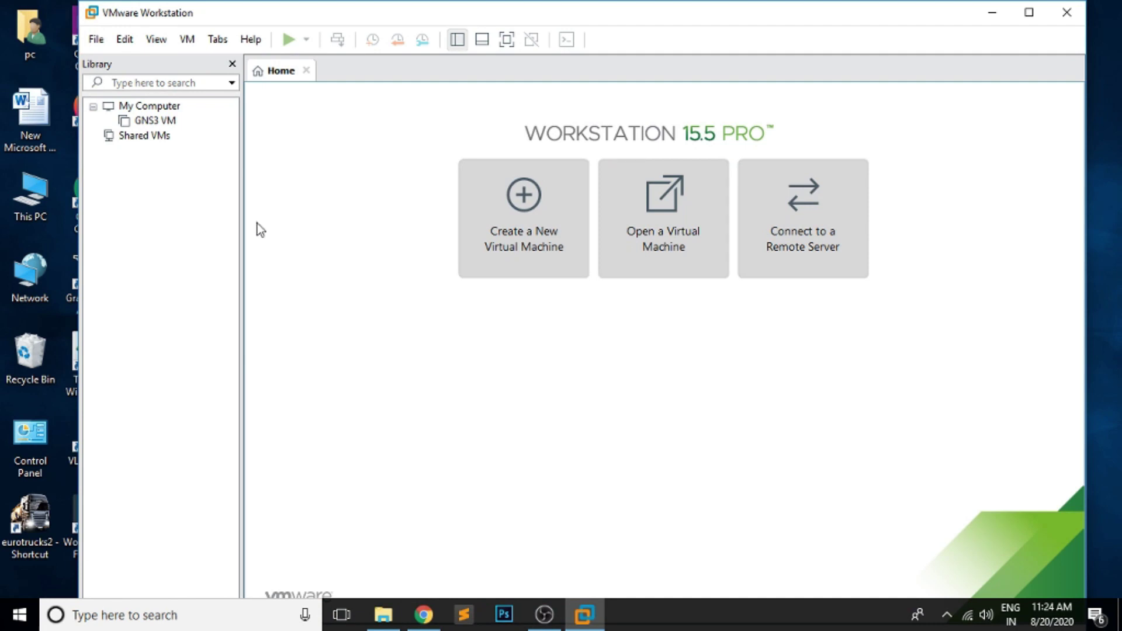
- Open GNS3 VM.ova from the Softwares folder to examine the import's name and storage path, and cancel the import
{"action": "left_click", "coordinate": [97, 41]}
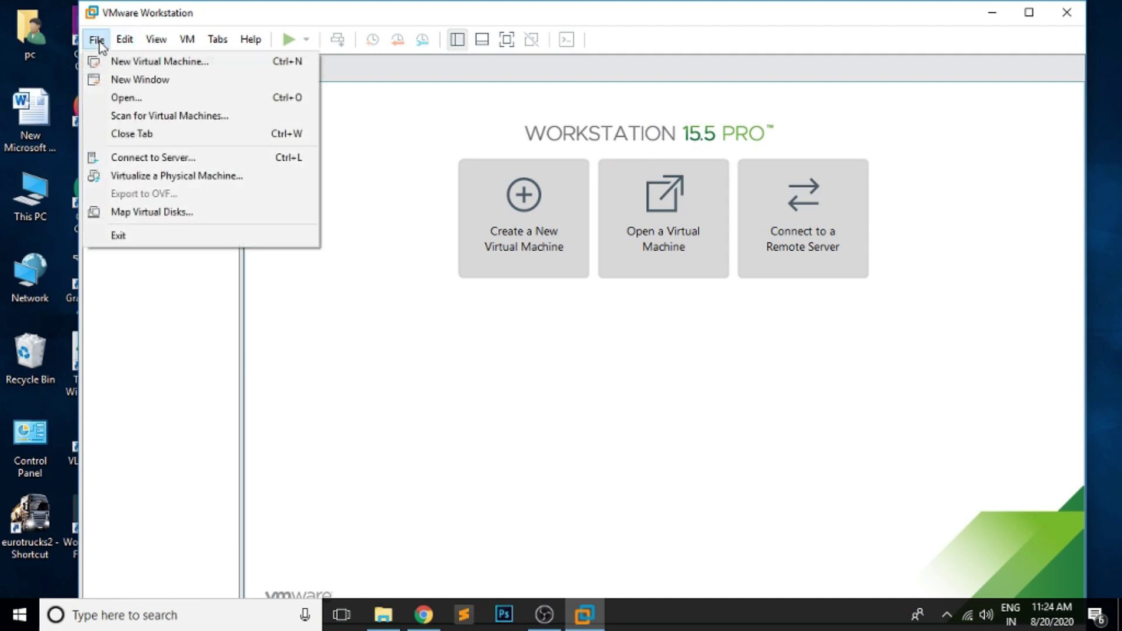
{"action": "left_click", "coordinate": [118, 101]}
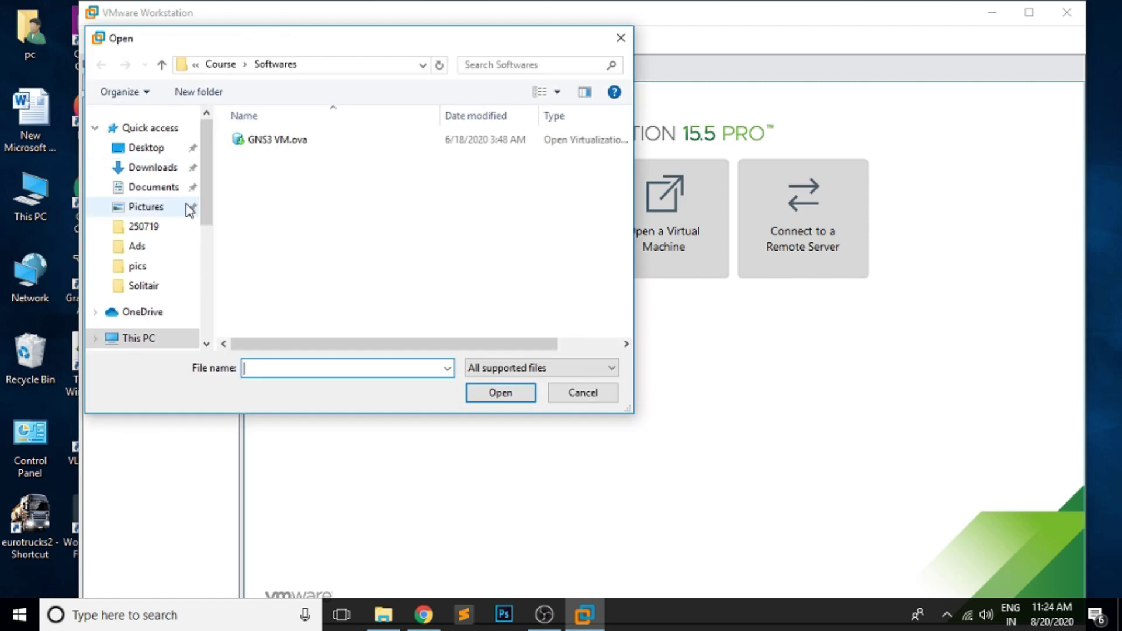
{"action": "left_click", "coordinate": [278, 142]}
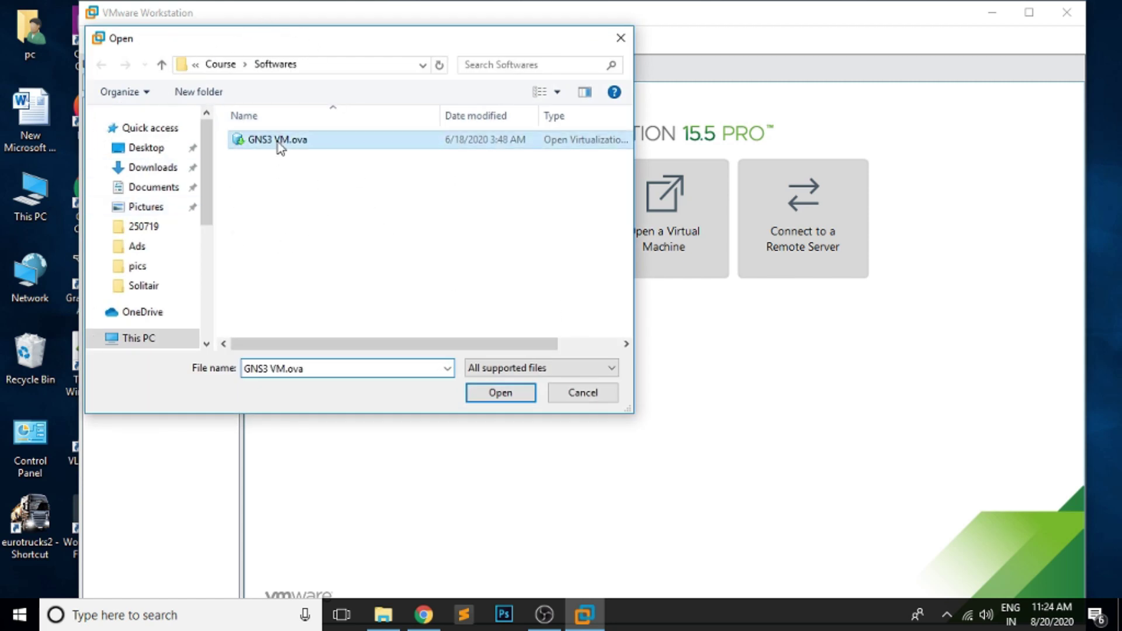
{"action": "left_click", "coordinate": [516, 395]}
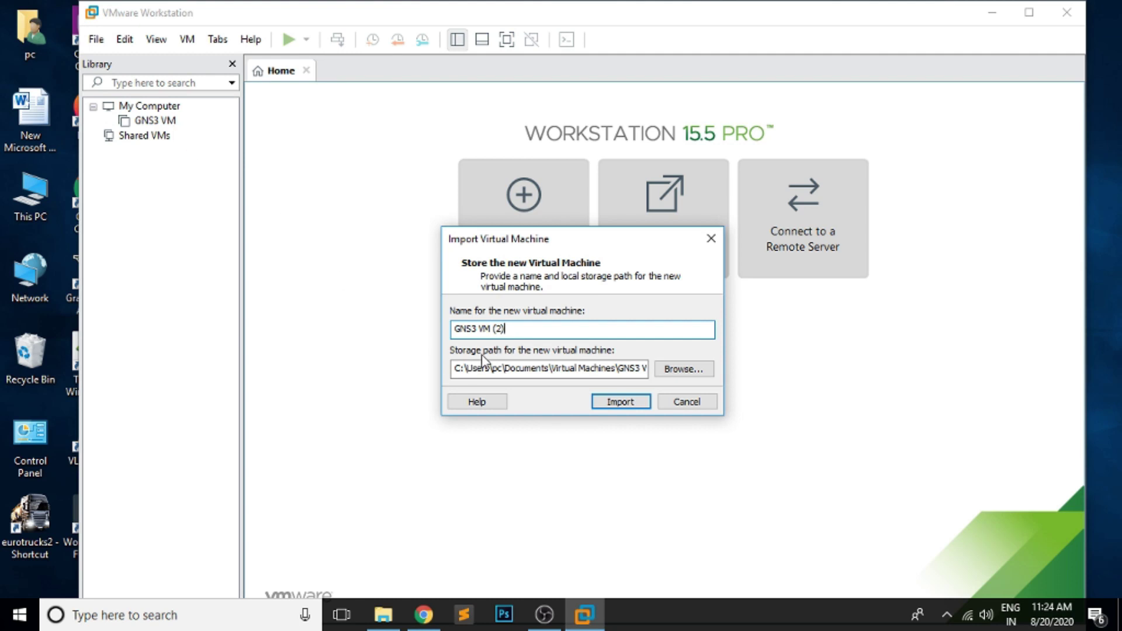
{"action": "left_click_drag", "start_coordinate": [534, 329], "coordinate": [454, 331]}
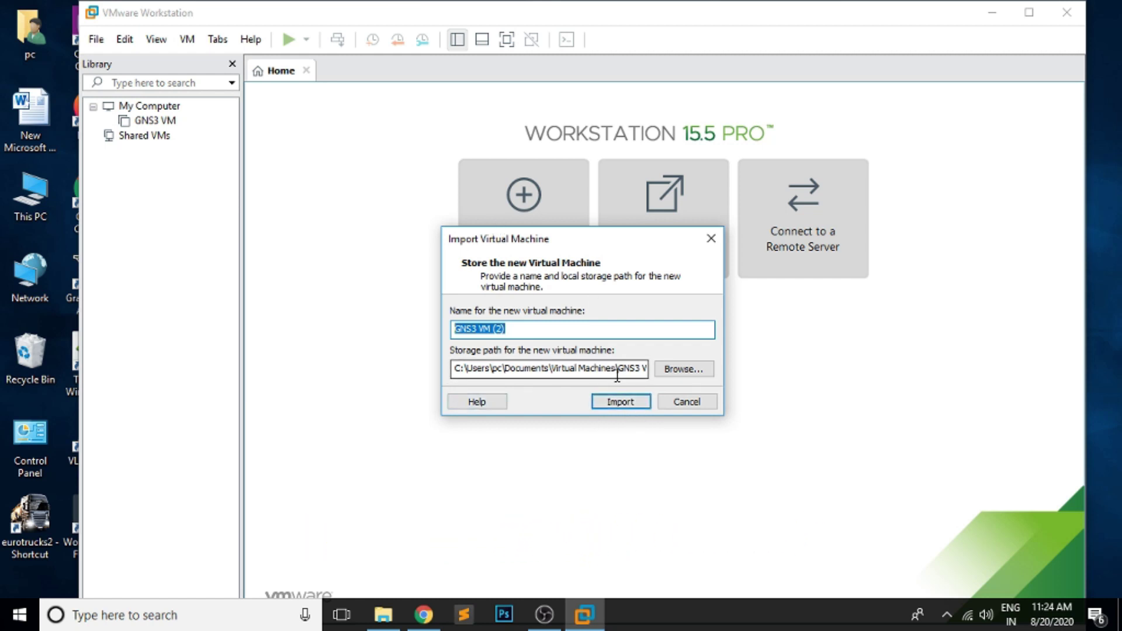
{"action": "left_click", "coordinate": [708, 403]}
- View the existing GNS3 VM's summary from the library and close VMware Workstation
{"action": "double_click", "coordinate": [155, 123]}
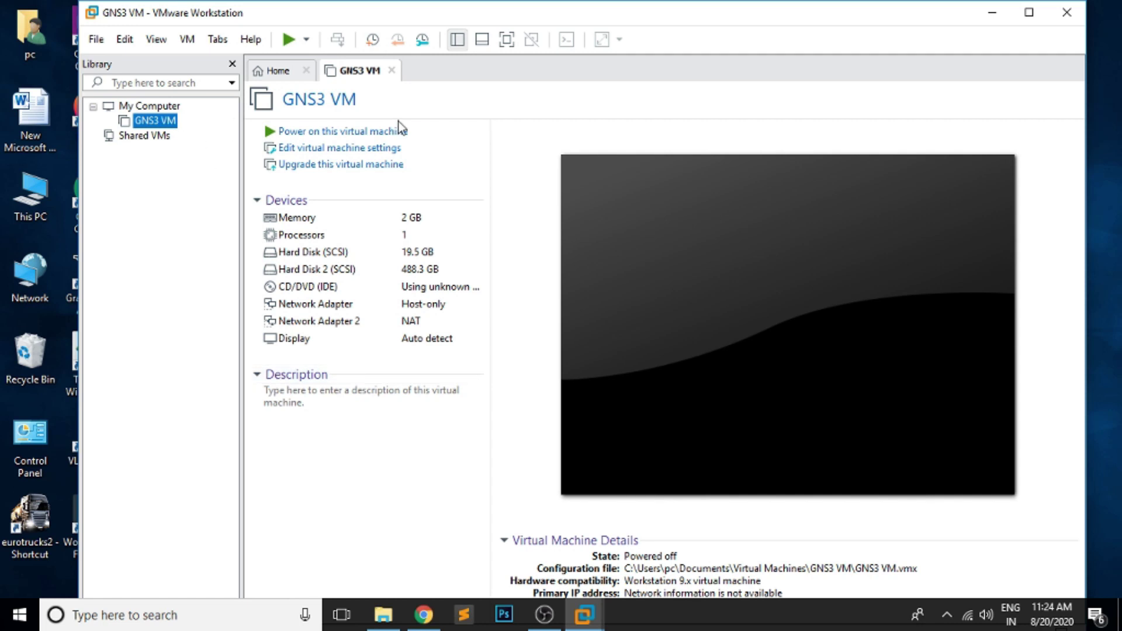
{"action": "left_click", "coordinate": [1067, 13]}
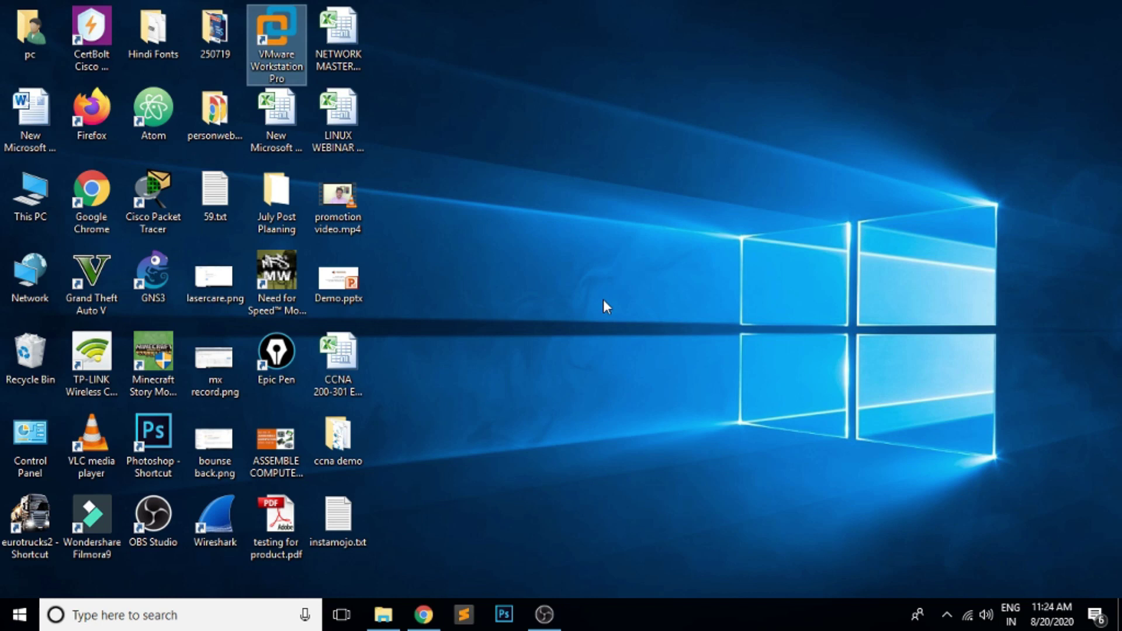
{"action": "double_click", "coordinate": [158, 276]}
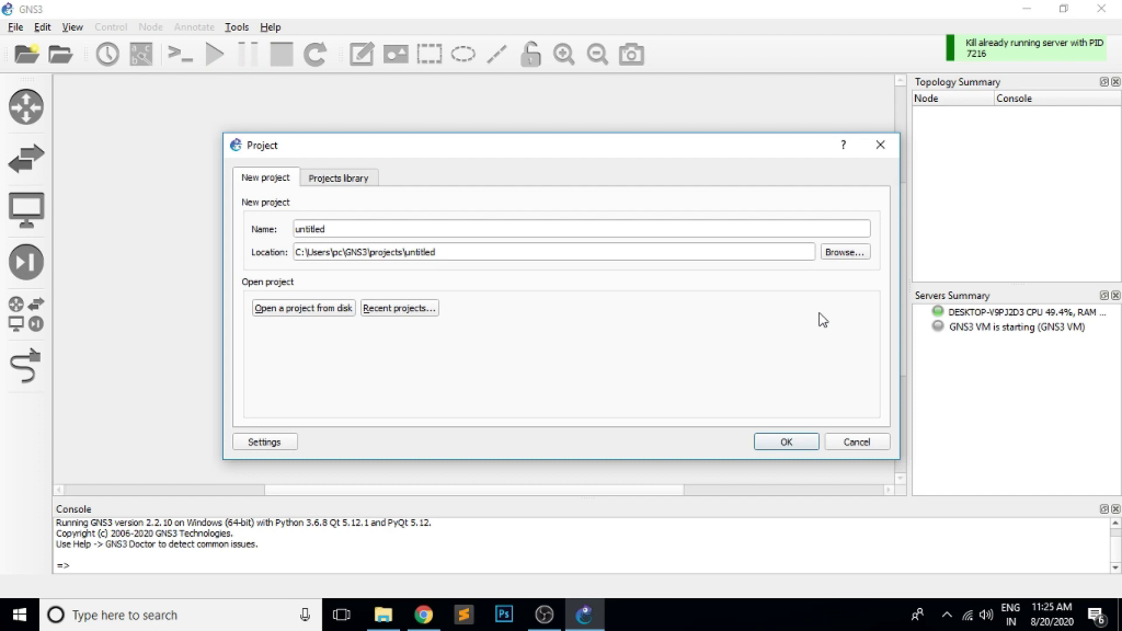
{"action": "left_click", "coordinate": [857, 442]}
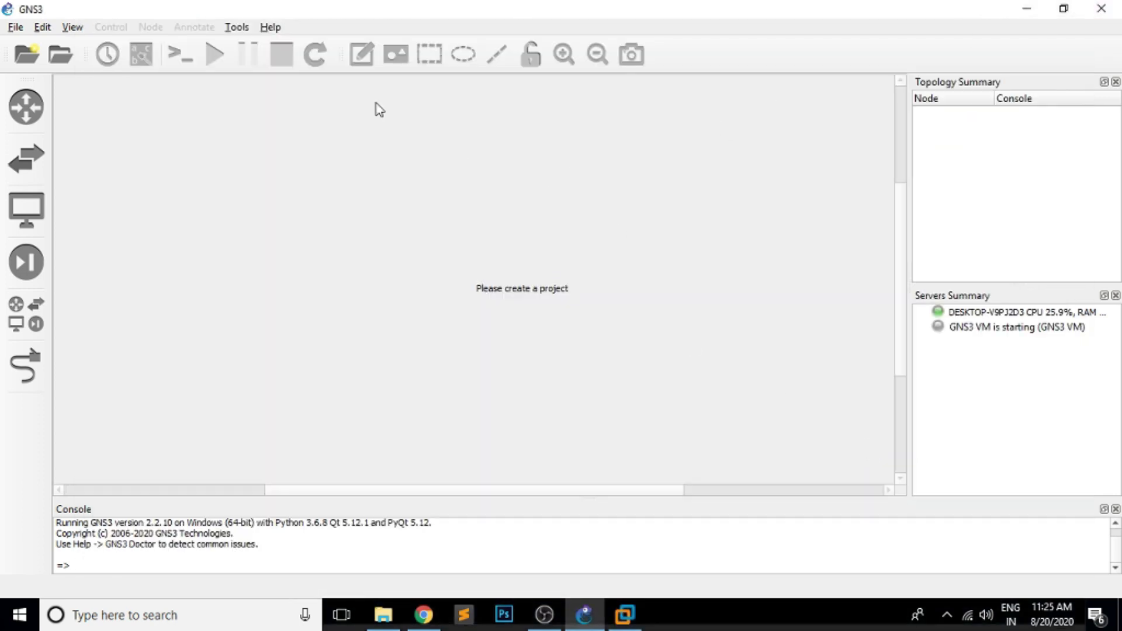
{"action": "left_click", "coordinate": [271, 27]}
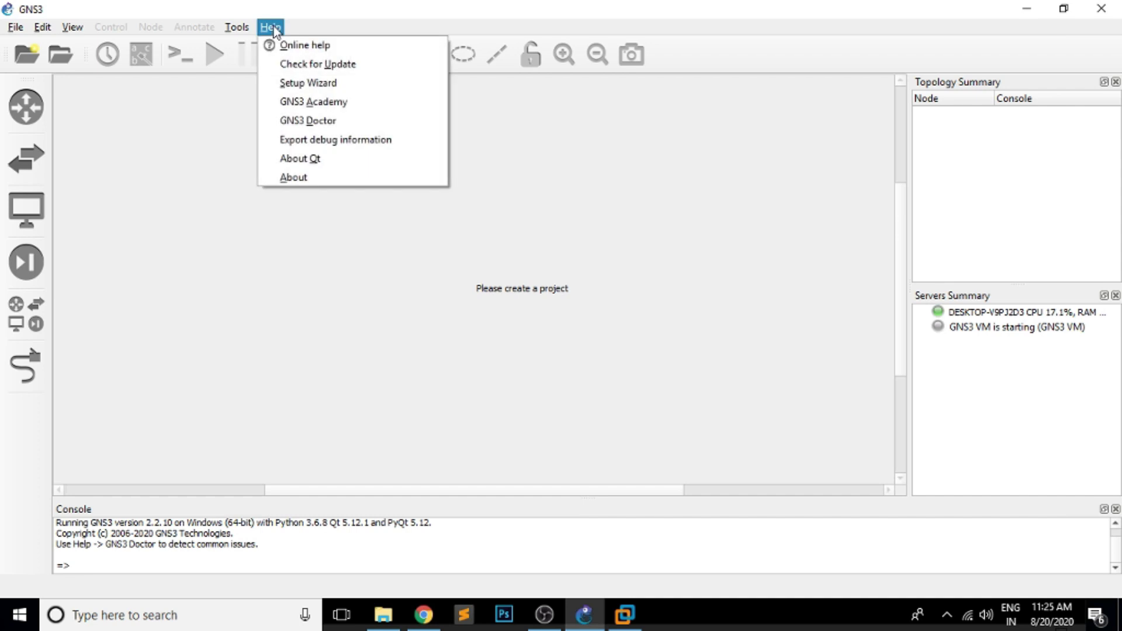
{"action": "left_click", "coordinate": [296, 87]}
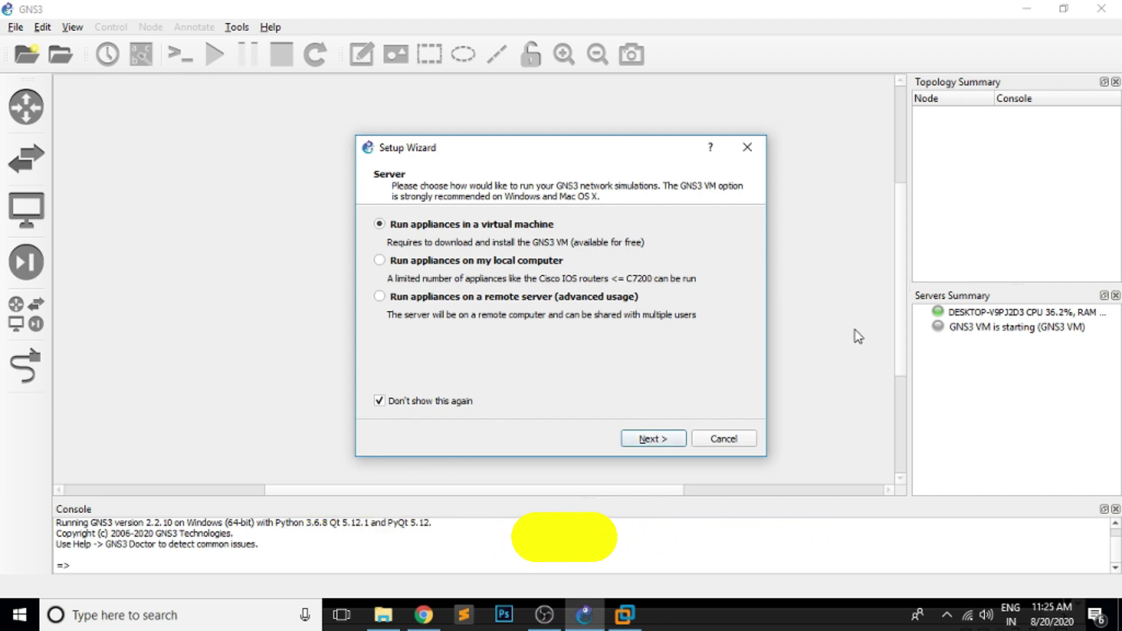
{"action": "left_click", "coordinate": [740, 441]}
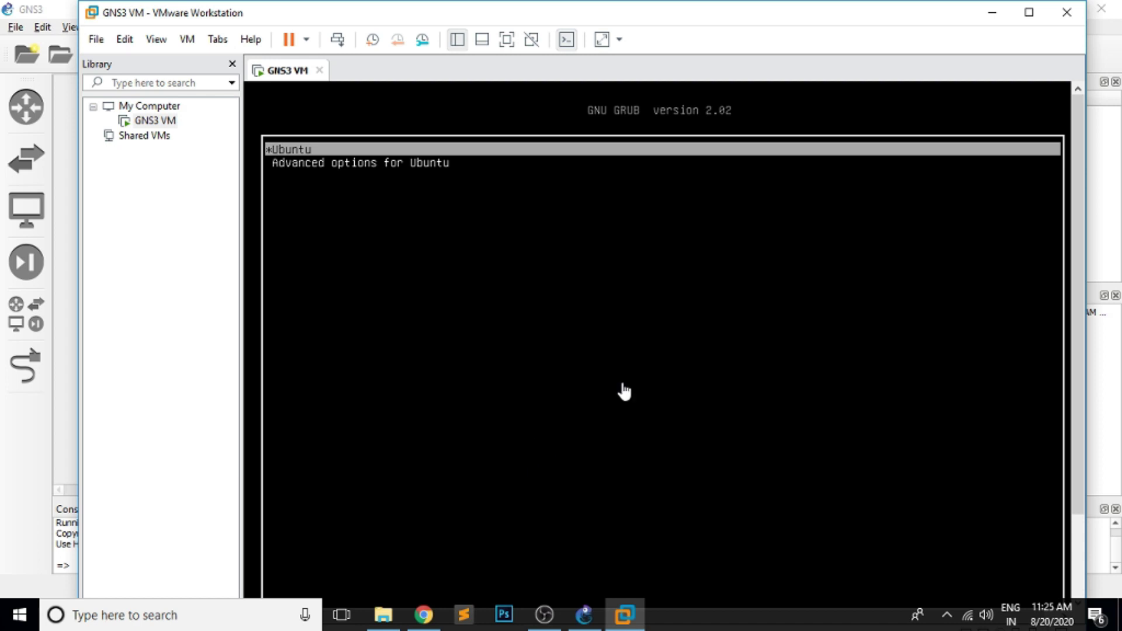
- Power off the running GNS3 VM in VMware Workstation and confirm the power-off
{"action": "left_click", "coordinate": [305, 39]}
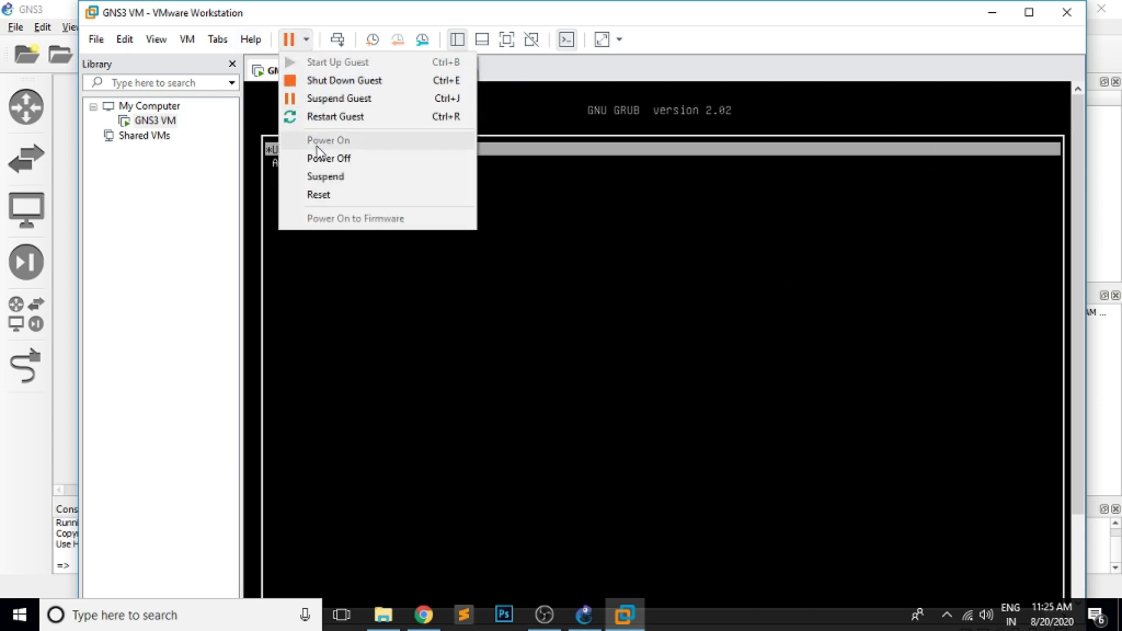
{"action": "left_click", "coordinate": [341, 159]}
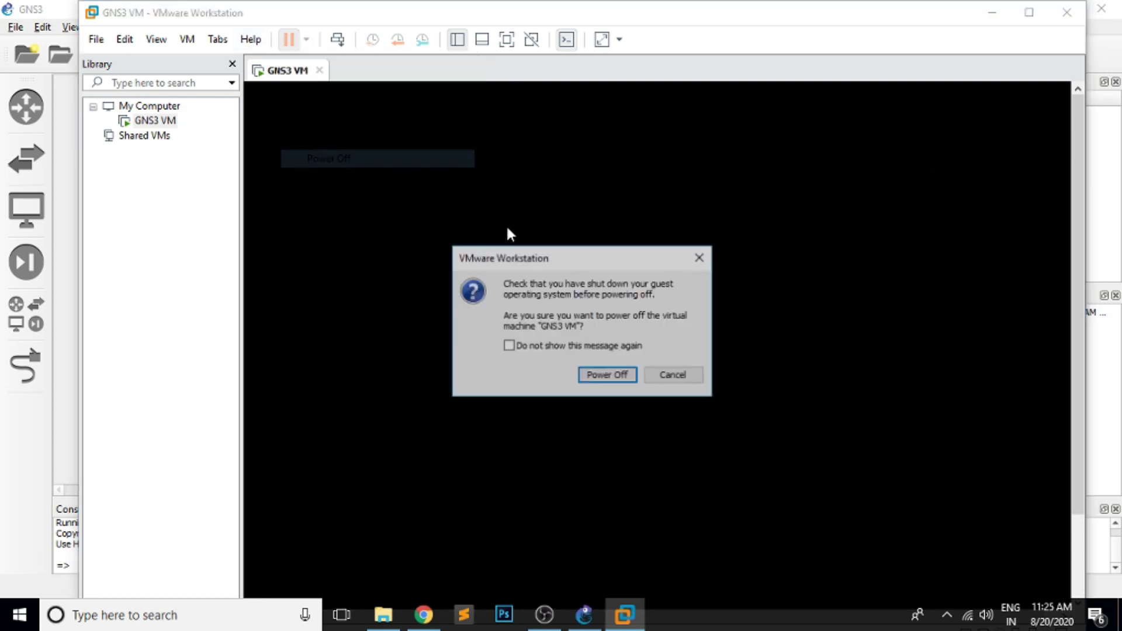
{"action": "left_click", "coordinate": [596, 377]}
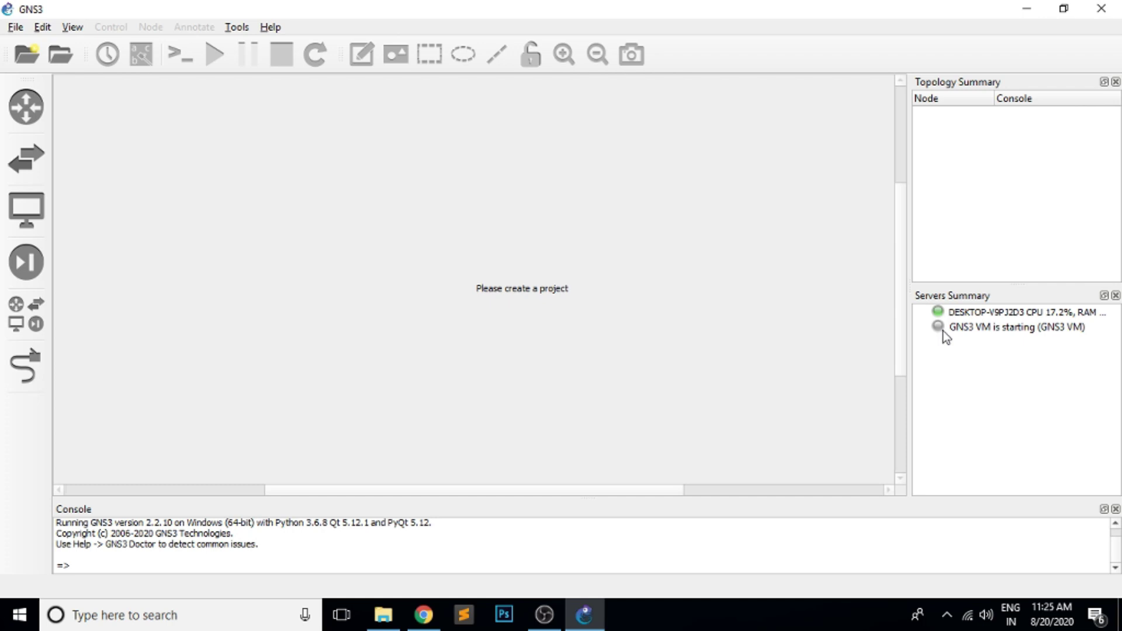
- Review the GNS3 VM preferences in GNS3, choose GNS3 VM as the VM name, and confirm the dialog
{"action": "left_click", "coordinate": [43, 28]}
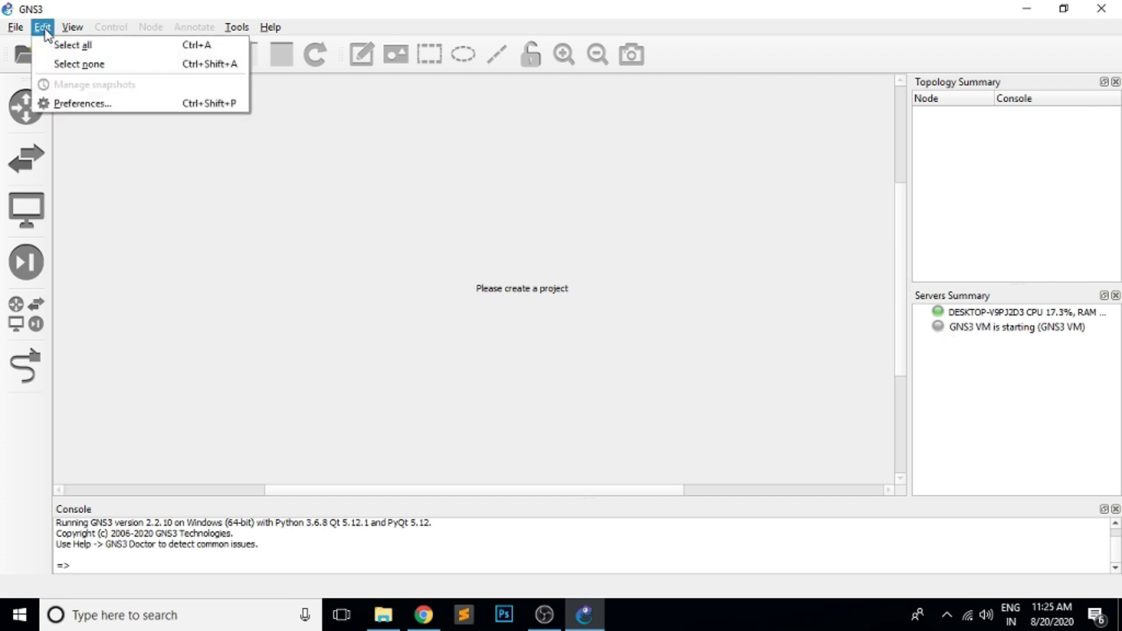
{"action": "left_click", "coordinate": [51, 104]}
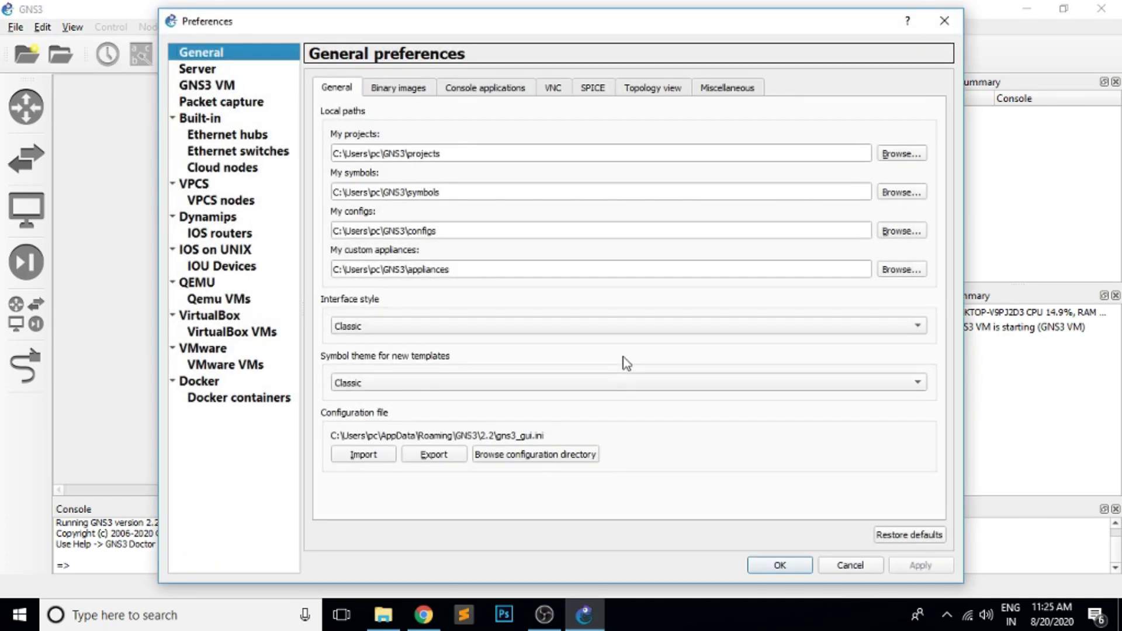
{"action": "left_click", "coordinate": [209, 91]}
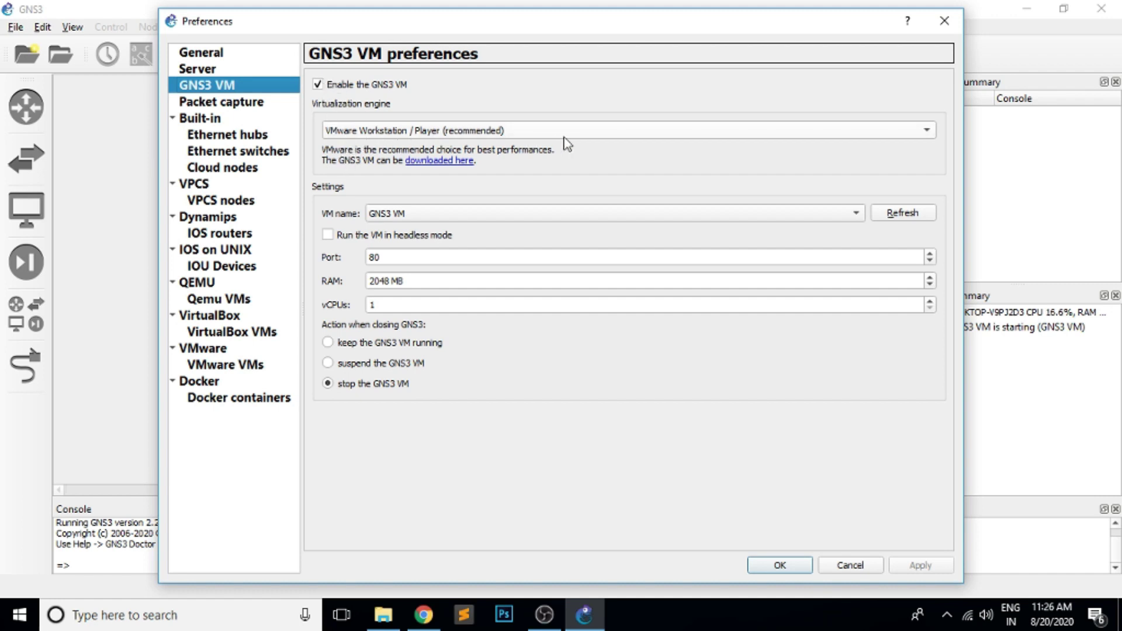
{"action": "left_click", "coordinate": [427, 215]}
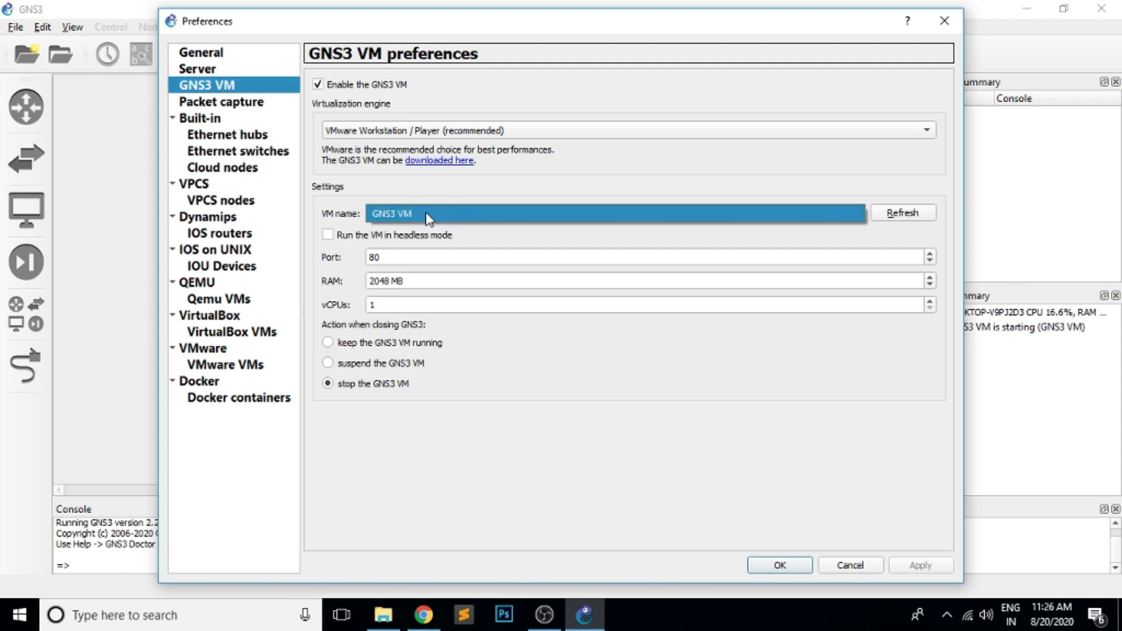
{"action": "left_click", "coordinate": [585, 215]}
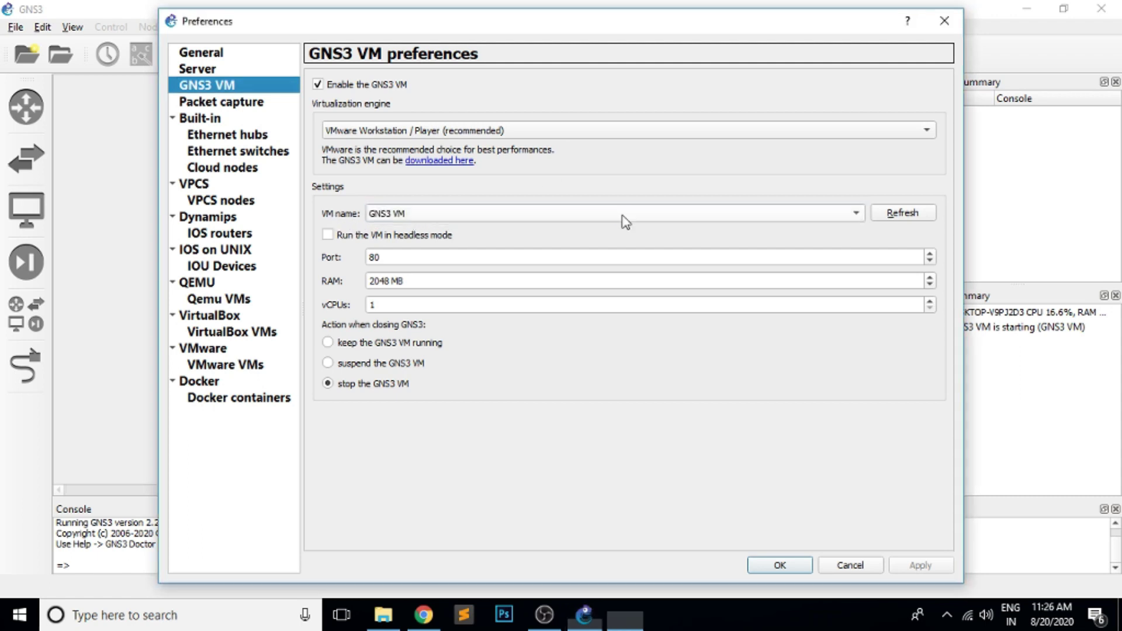
{"action": "left_click", "coordinate": [442, 217]}
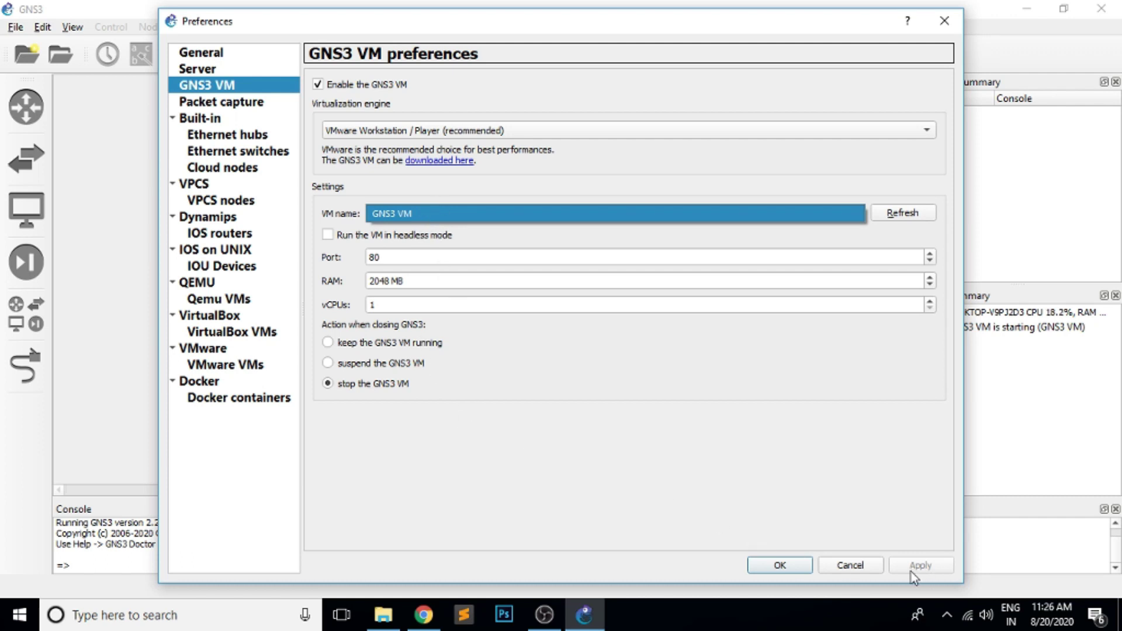
{"action": "left_click", "coordinate": [801, 565]}
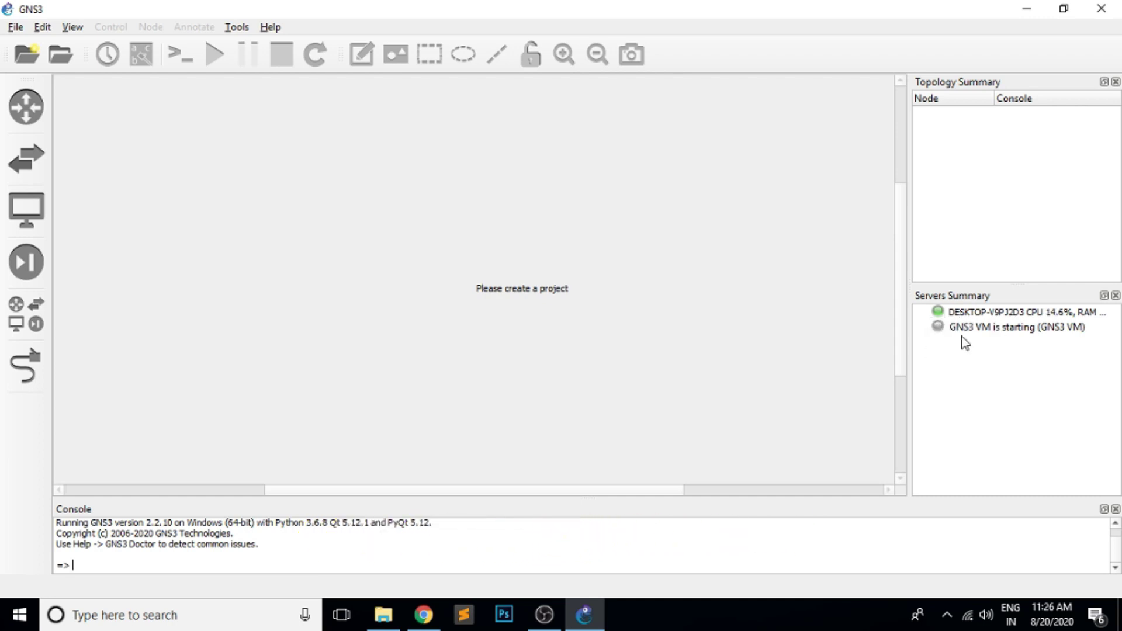
- Close and relaunch GNS3 from the desktop, and cancel the Setup Wizard
{"action": "left_click", "coordinate": [1101, 9]}
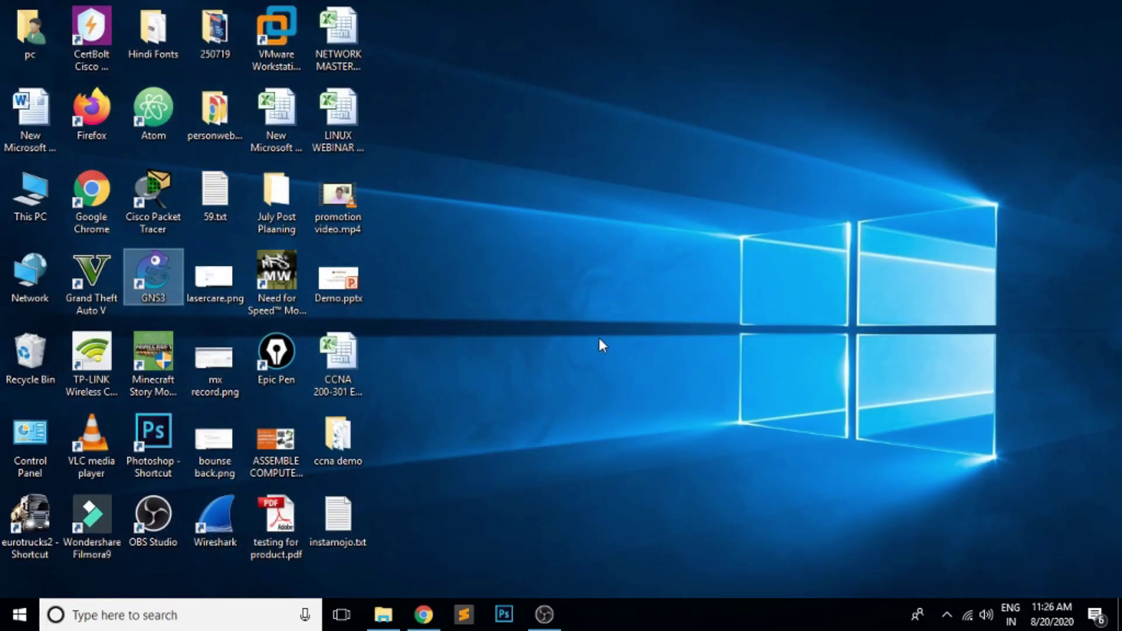
{"action": "double_click", "coordinate": [149, 277]}
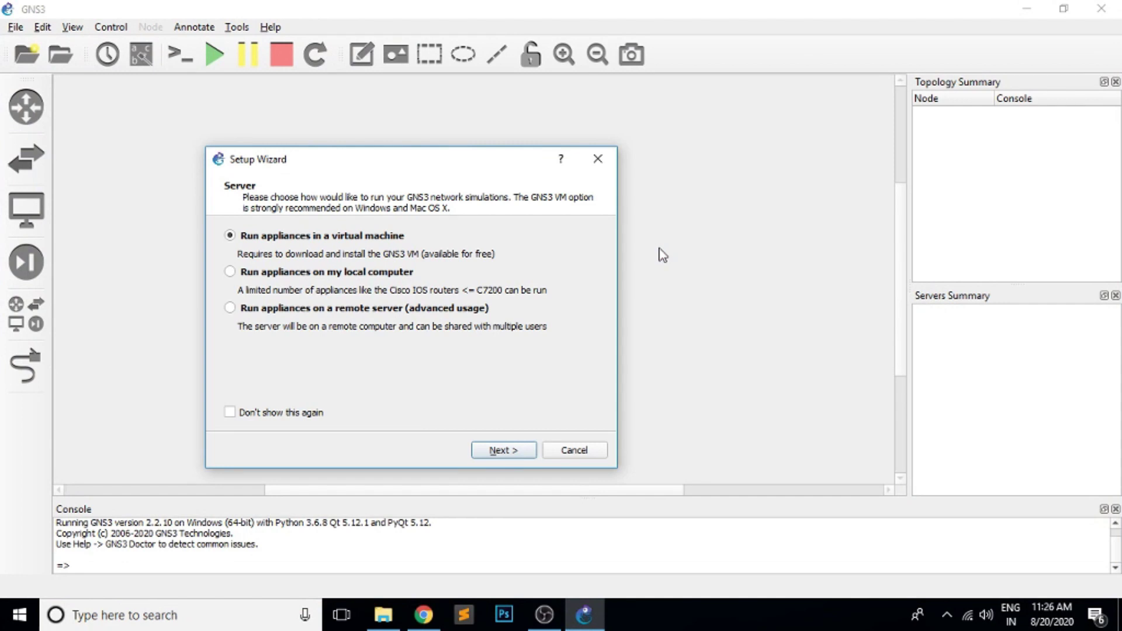
{"action": "left_click", "coordinate": [566, 454]}
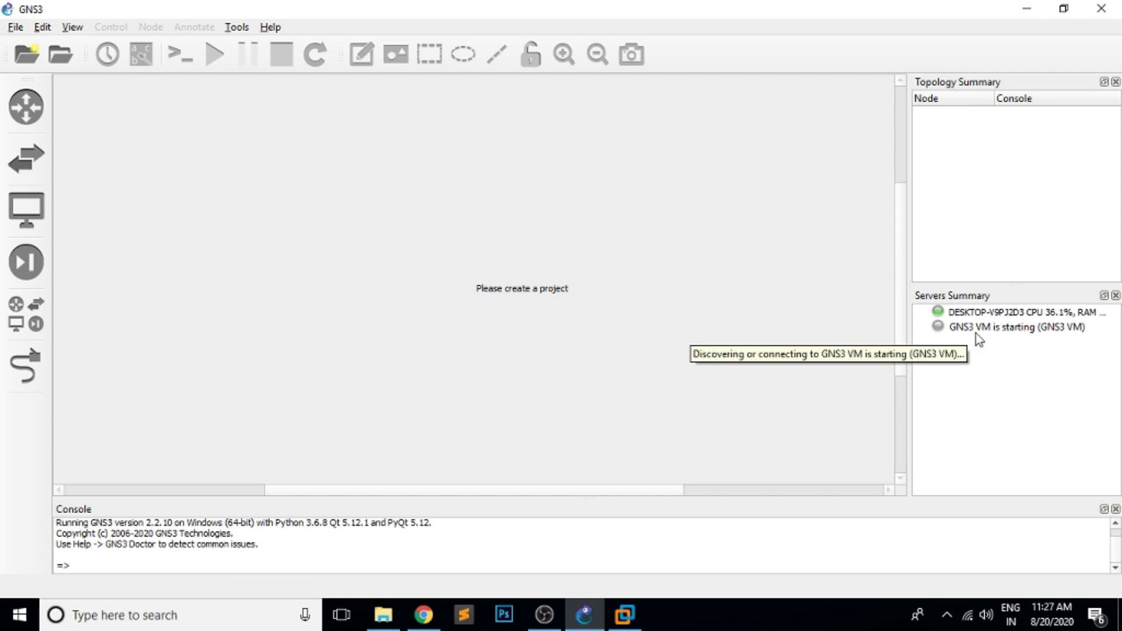
- Switch to VMware Workstation and maximize its window to watch the GNS3 VM boot
{"action": "left_click", "coordinate": [632, 617]}
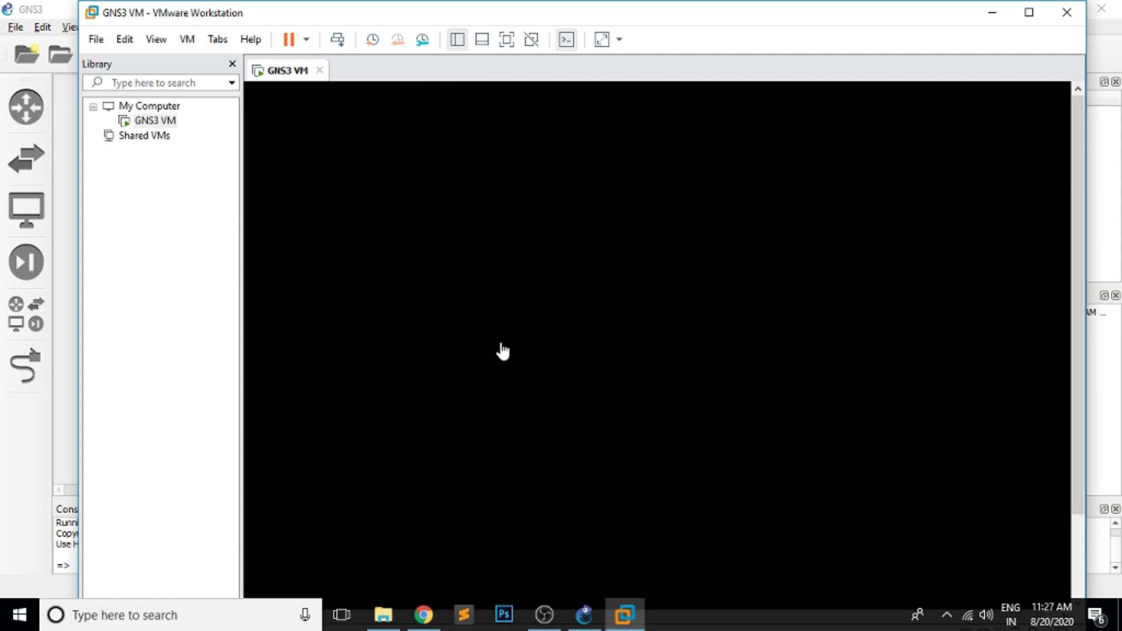
{"action": "left_click_drag", "start_coordinate": [637, 21], "coordinate": [636, 4]}
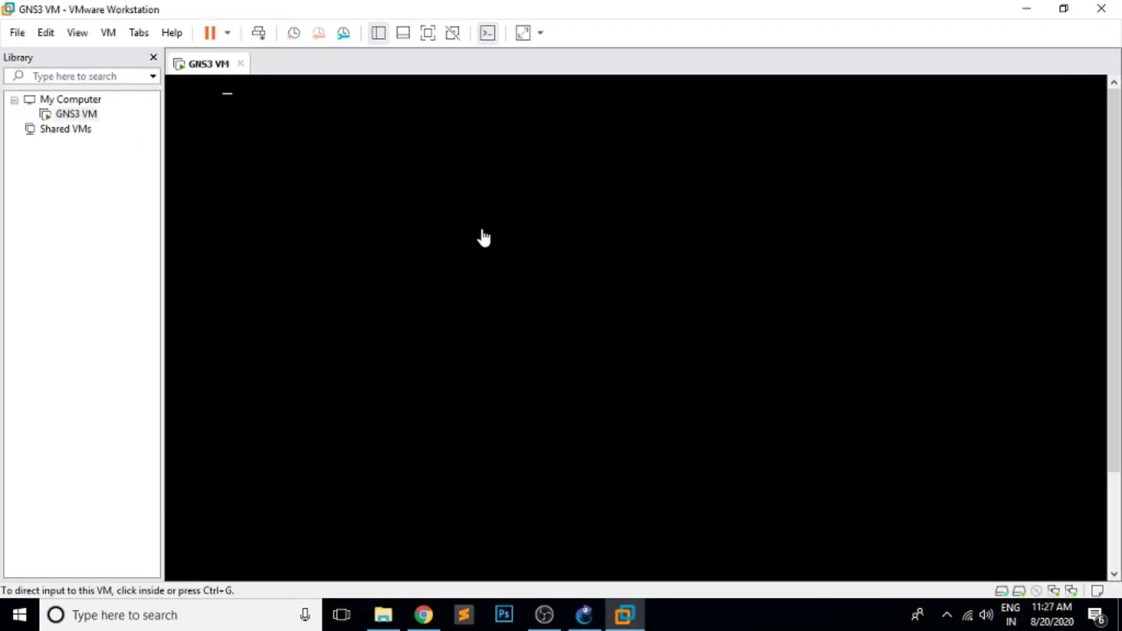